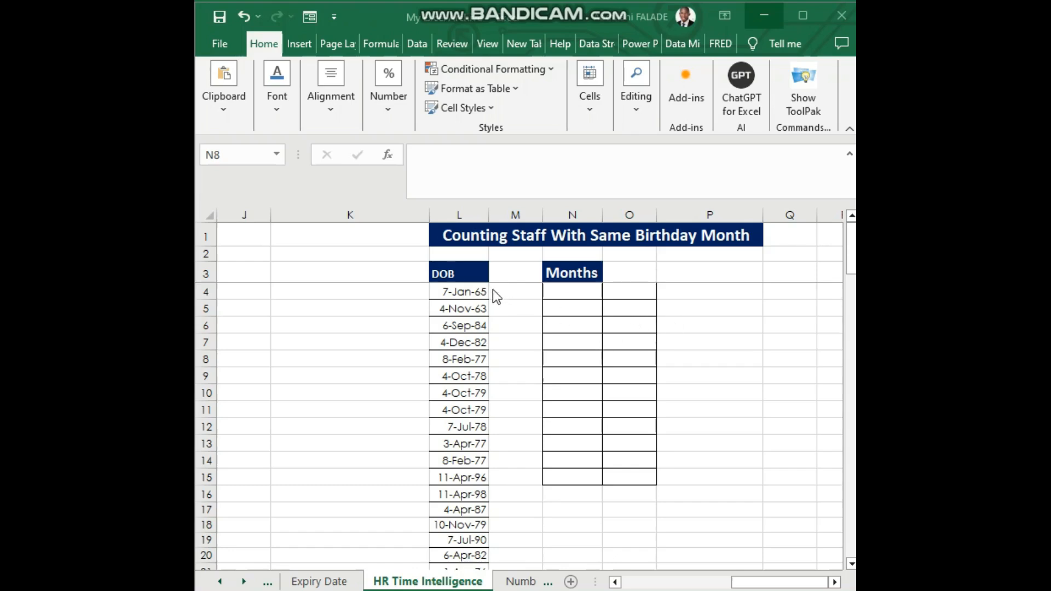
# Enter Jan in N4 under the Months header and extend the month series down to Dec in N15
pyautogui.click(479, 286)
pyautogui.click(466, 280)
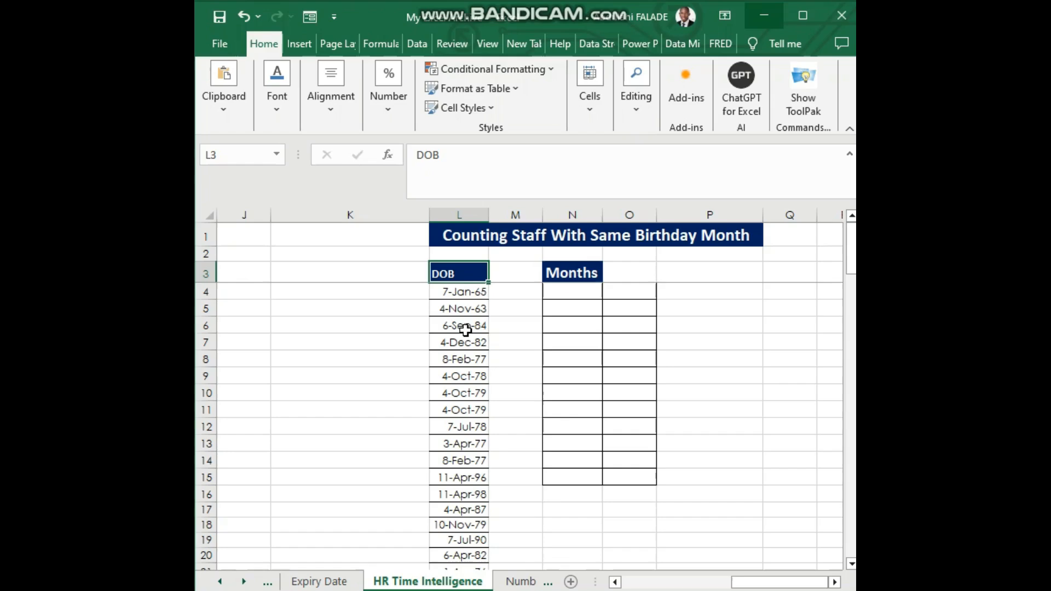
pyautogui.click(574, 292)
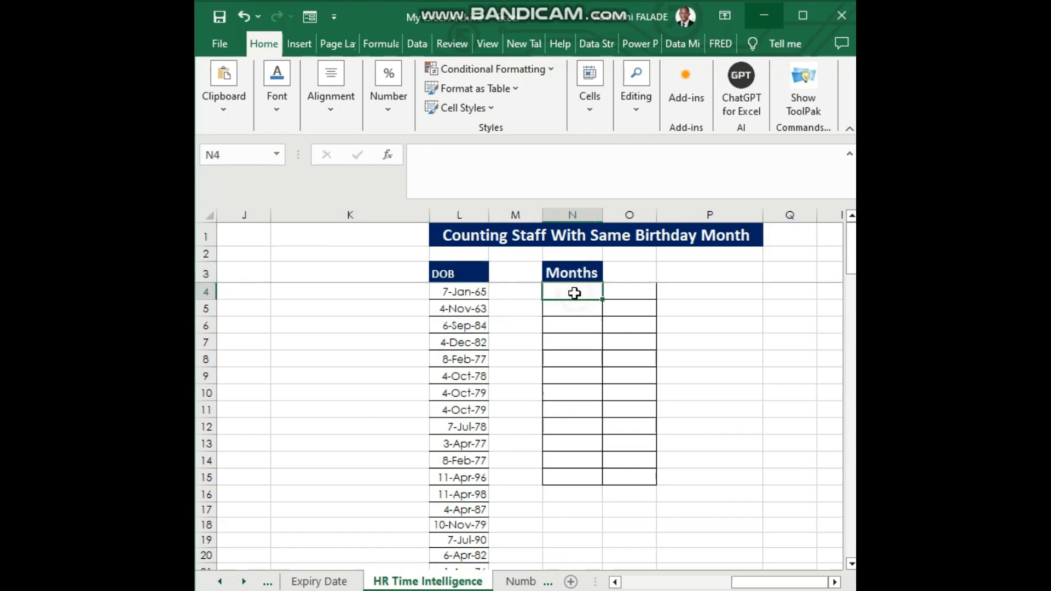
pyautogui.write('Jan')
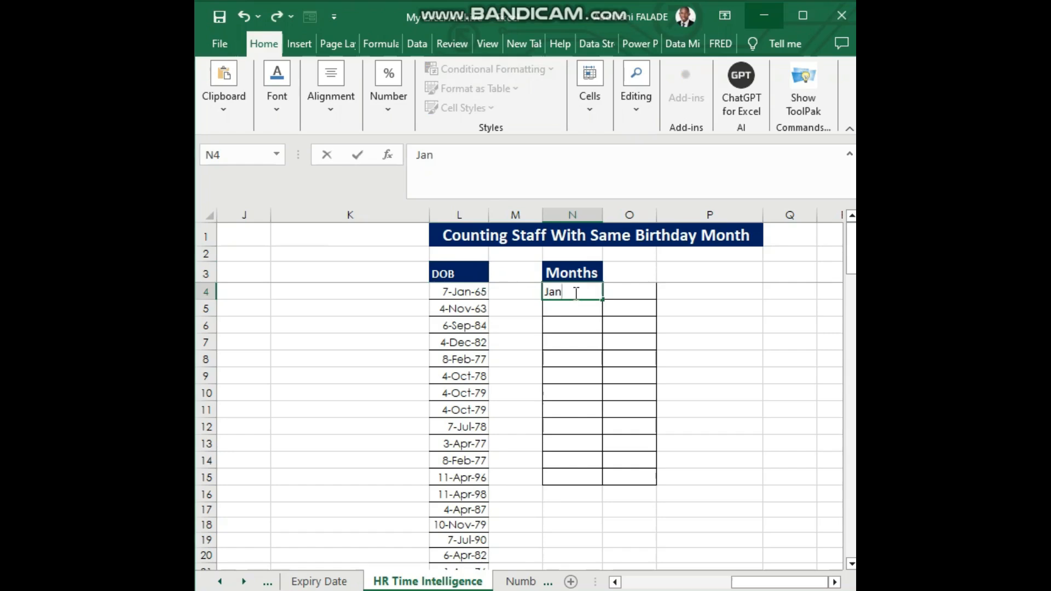
pyautogui.press('Return')
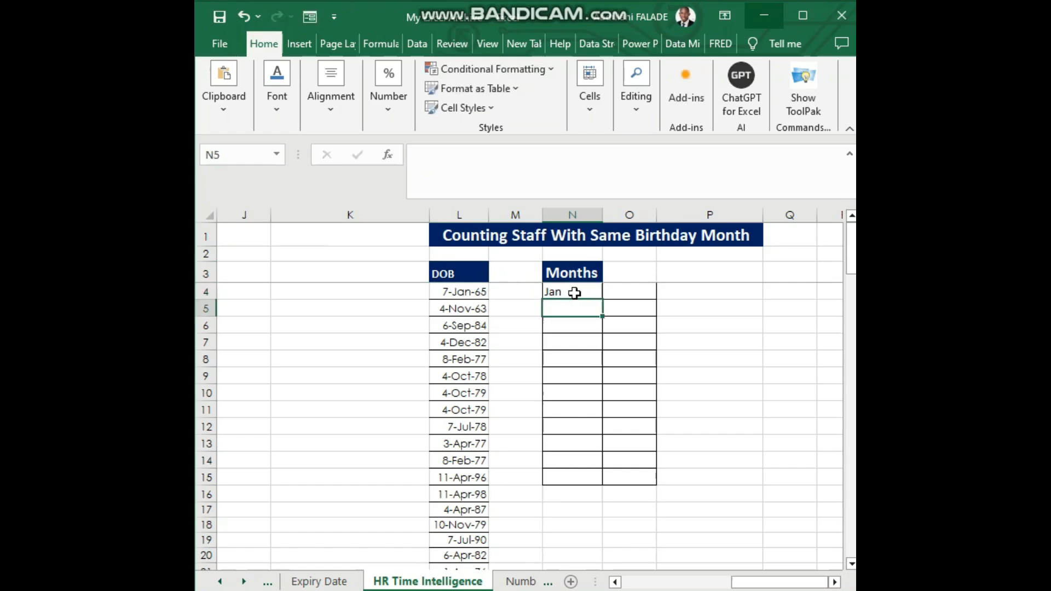
pyautogui.click(577, 293)
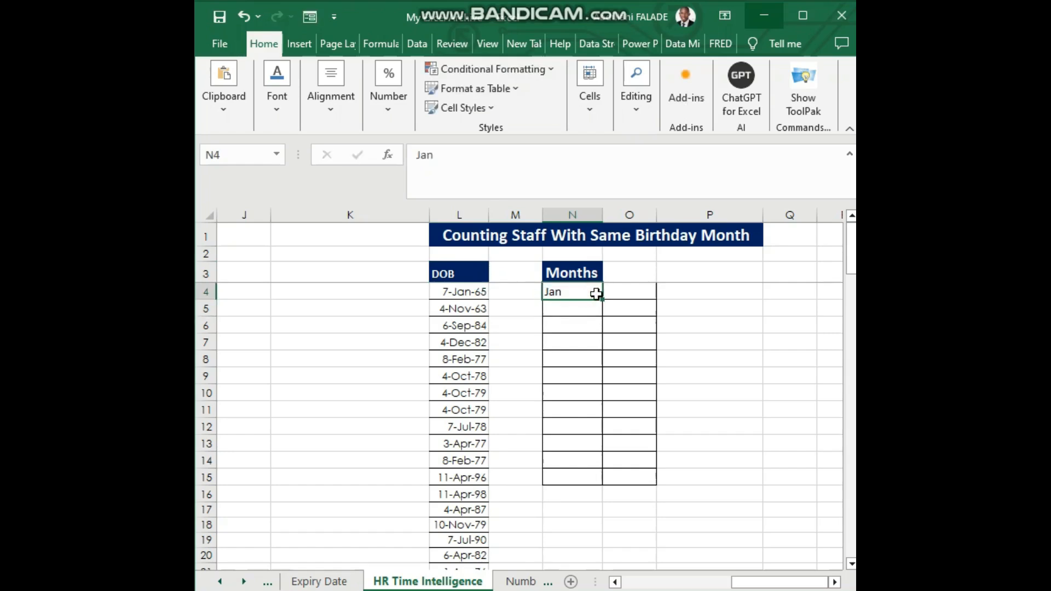
pyautogui.moveTo(602, 299); pyautogui.dragTo(602, 477)
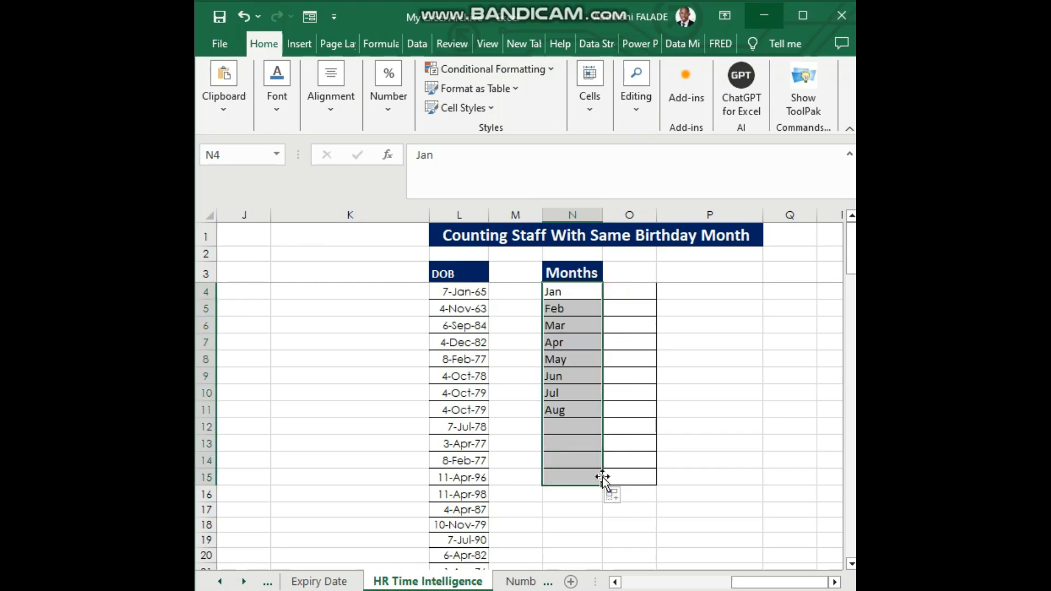
pyautogui.click(578, 407)
pyautogui.click(562, 294)
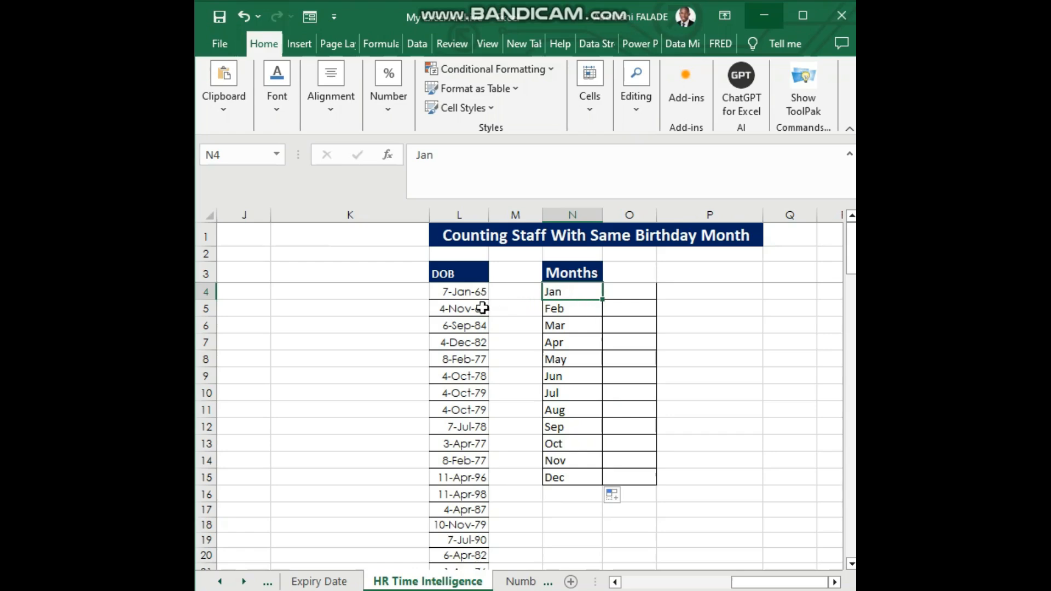
pyautogui.click(468, 296)
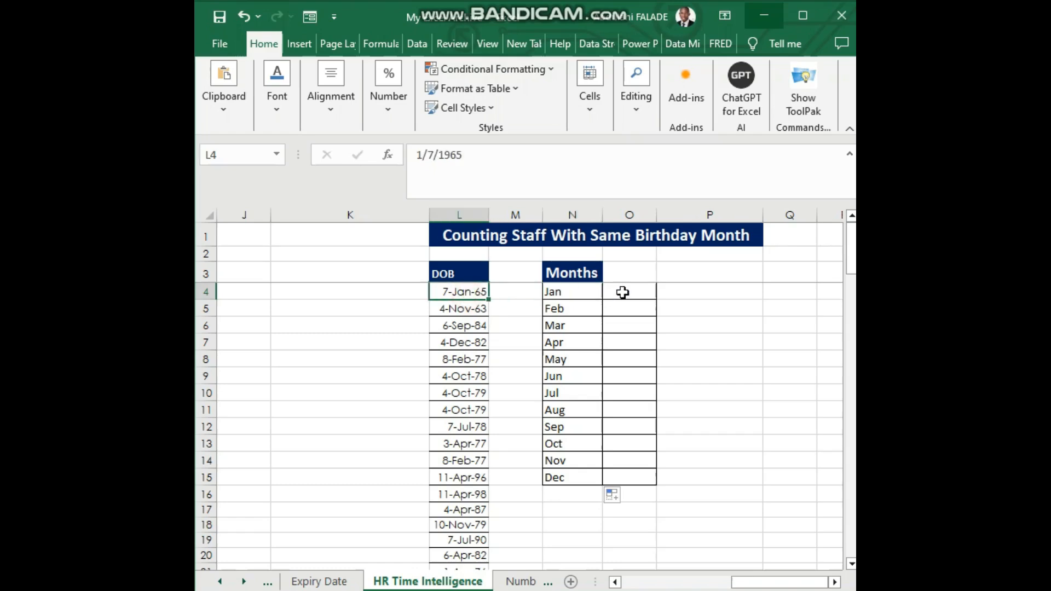
pyautogui.click(622, 292)
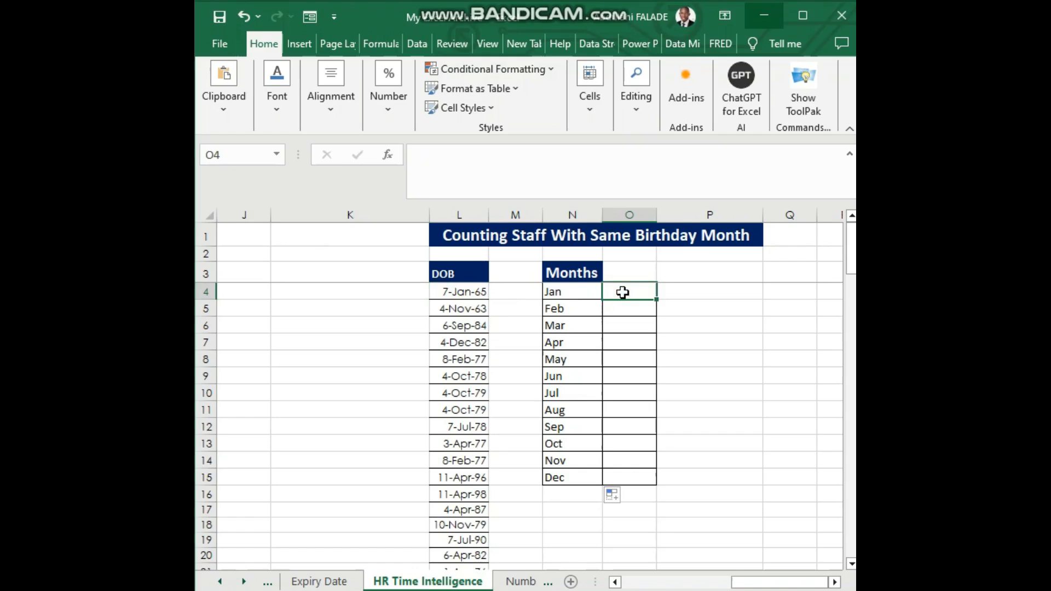
pyautogui.write('=')
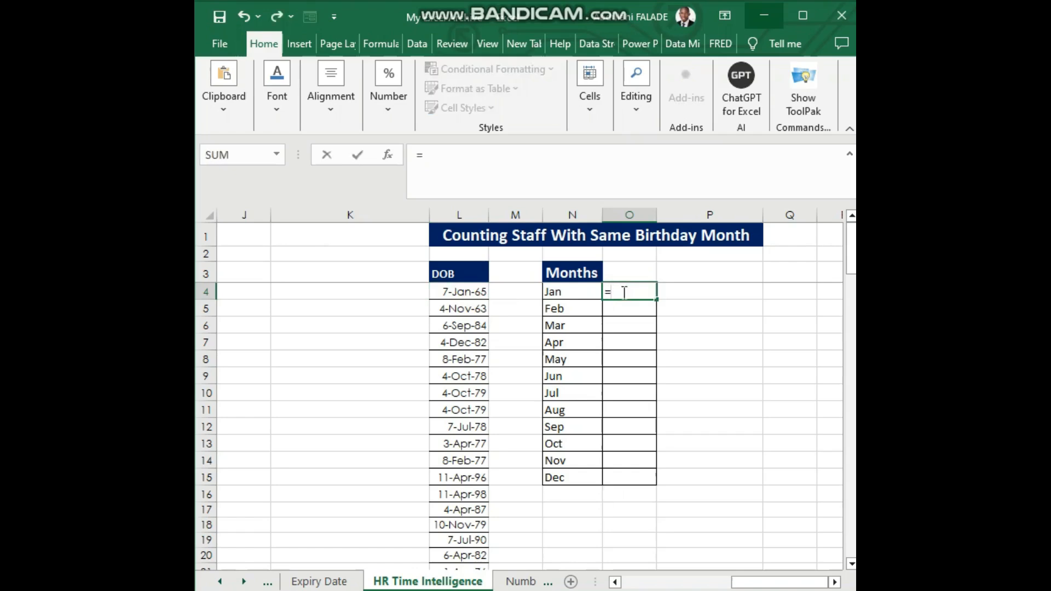
pyautogui.write('sump')
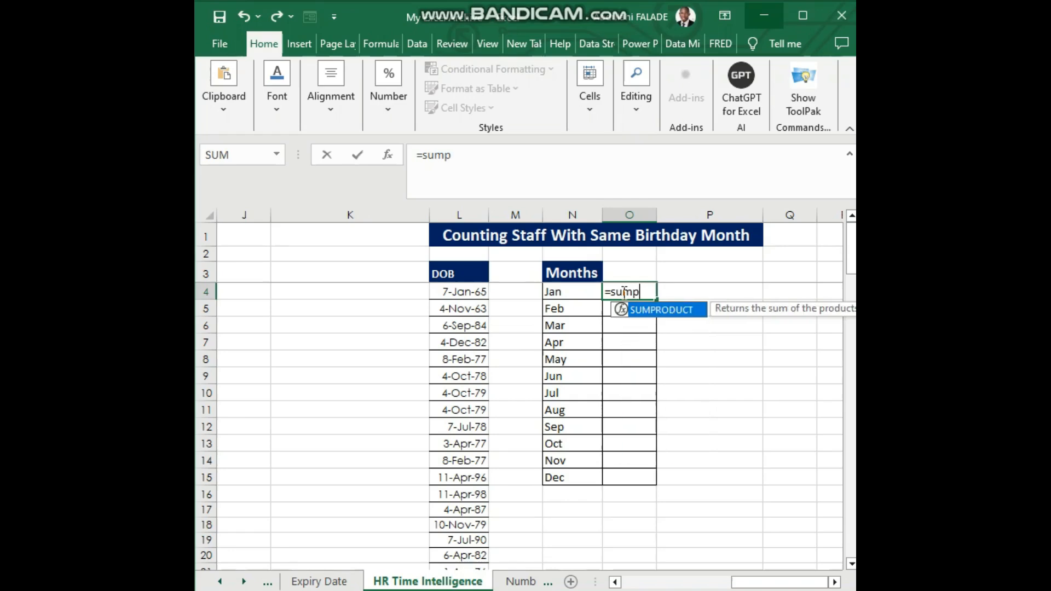
pyautogui.write('rodu')
pyautogui.doubleClick(667, 307)
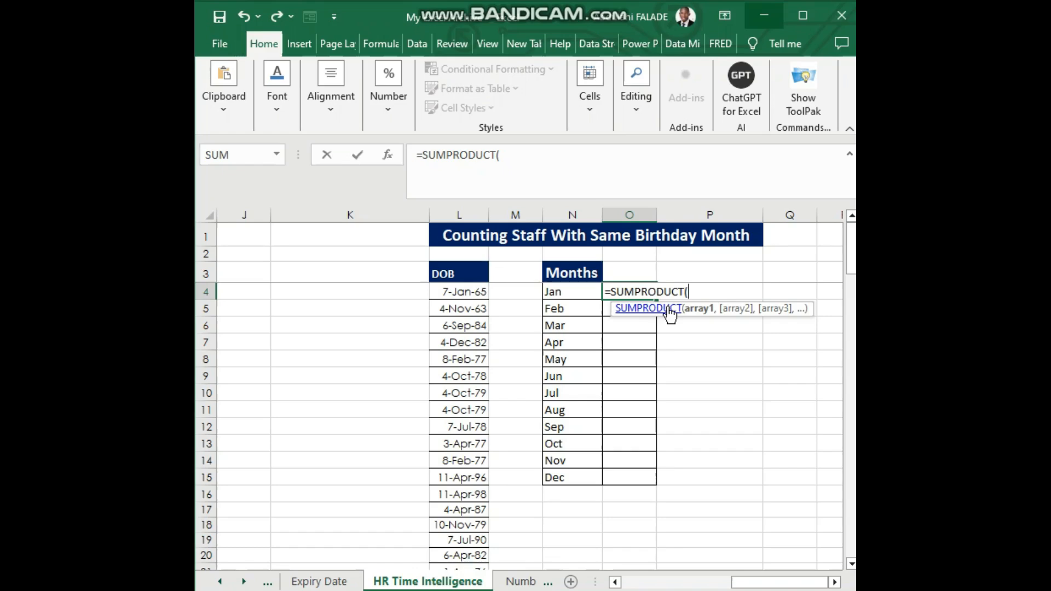
pyautogui.press('BackSpace')
pyautogui.press('BackSpace')
pyautogui.press('BackSpace')
pyautogui.press('BackSpace')
pyautogui.press('BackSpace')
pyautogui.press('BackSpace')
pyautogui.press('BackSpace')
pyautogui.press('BackSpace')
pyautogui.press('BackSpace')
pyautogui.press('BackSpace')
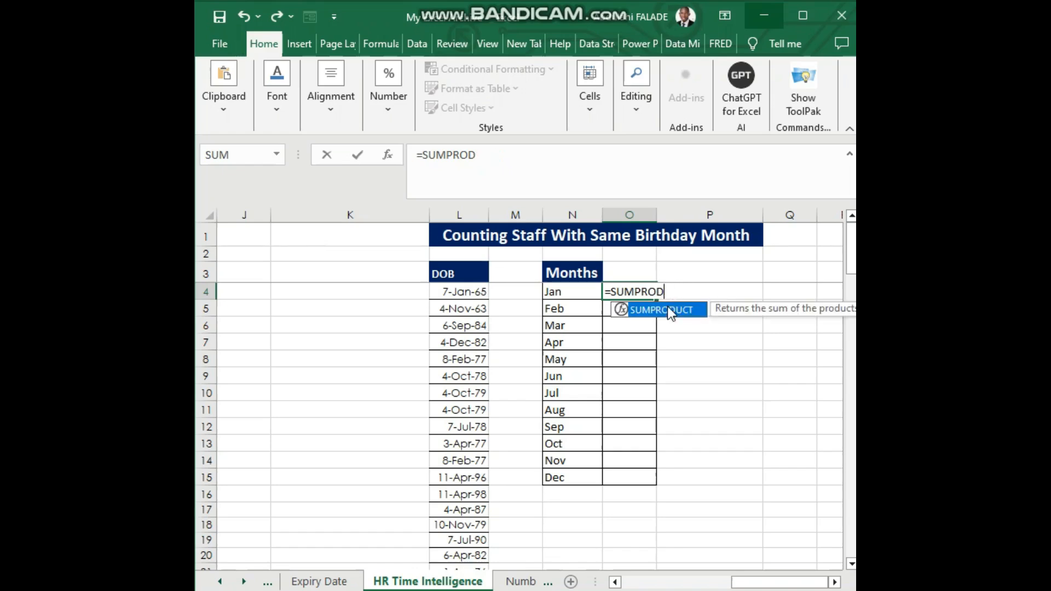
pyautogui.press('BackSpace')
pyautogui.press('BackSpace')
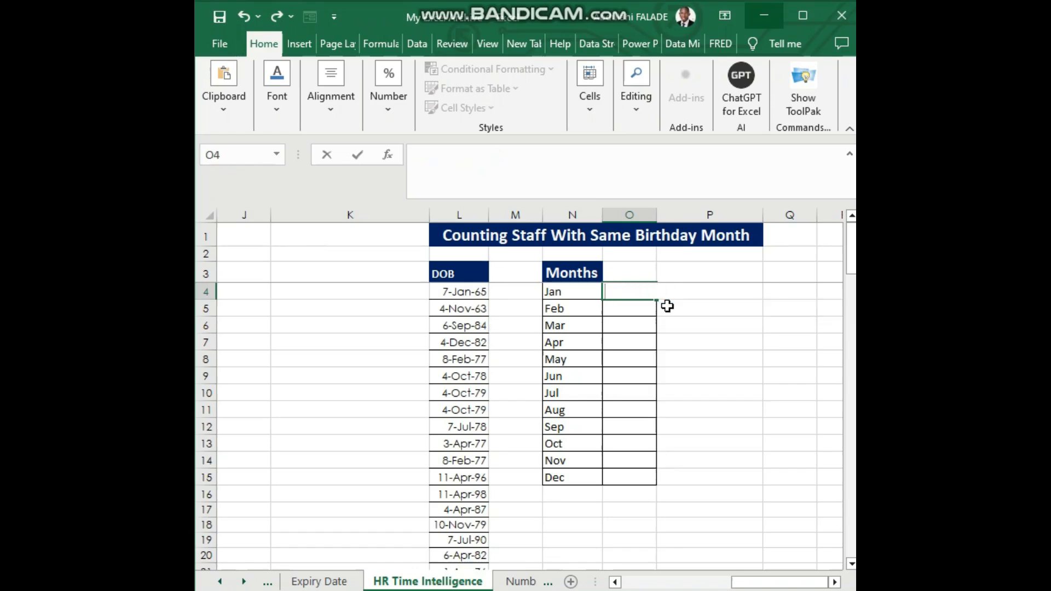
pyautogui.click(705, 308)
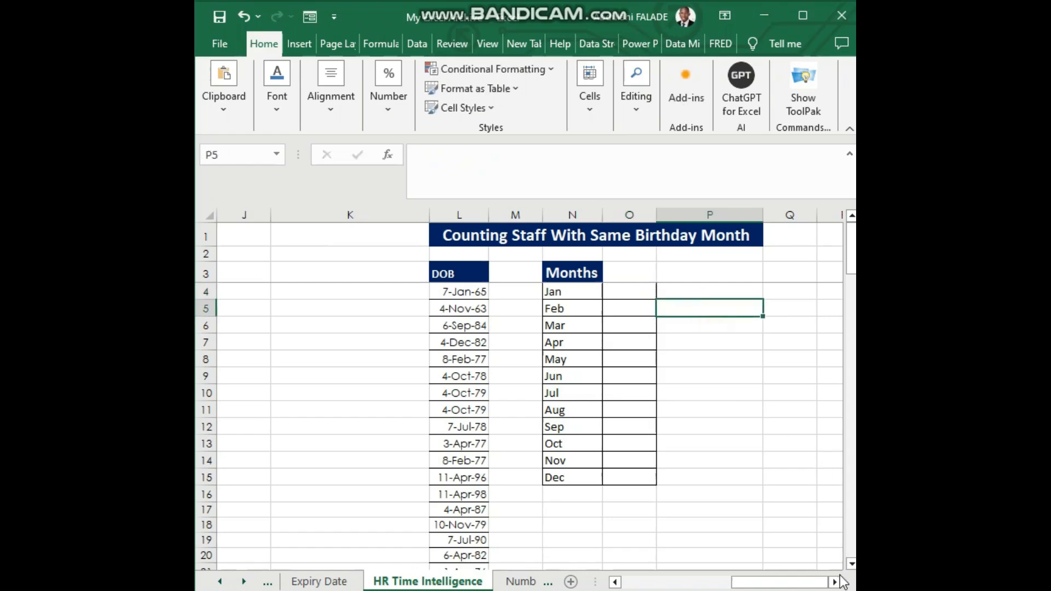
# Add the headers Qty in Q3 and Price in R3 beside the months table
pyautogui.click(834, 582)
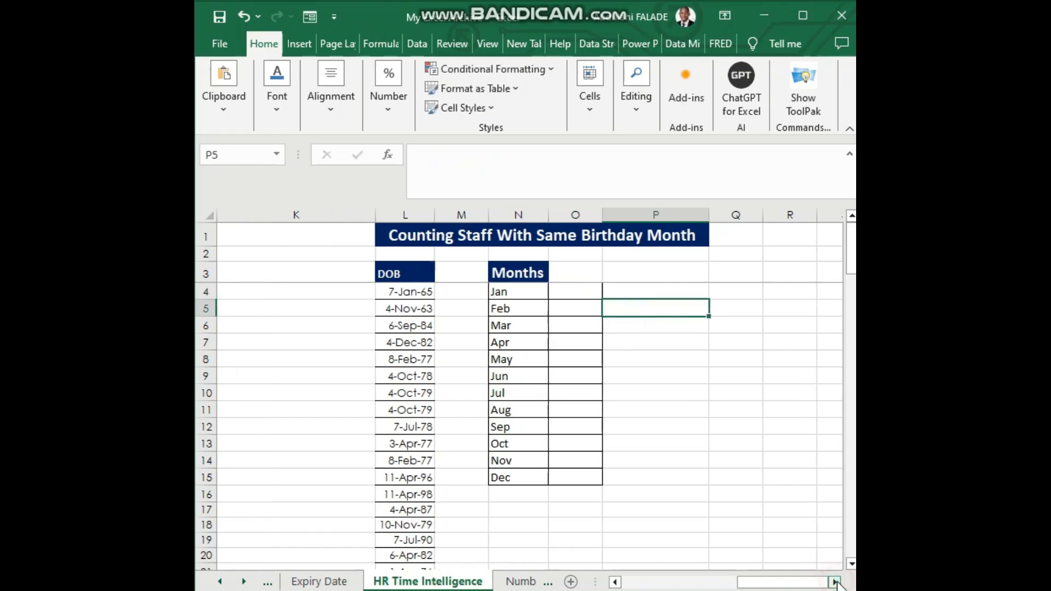
pyautogui.click(723, 271)
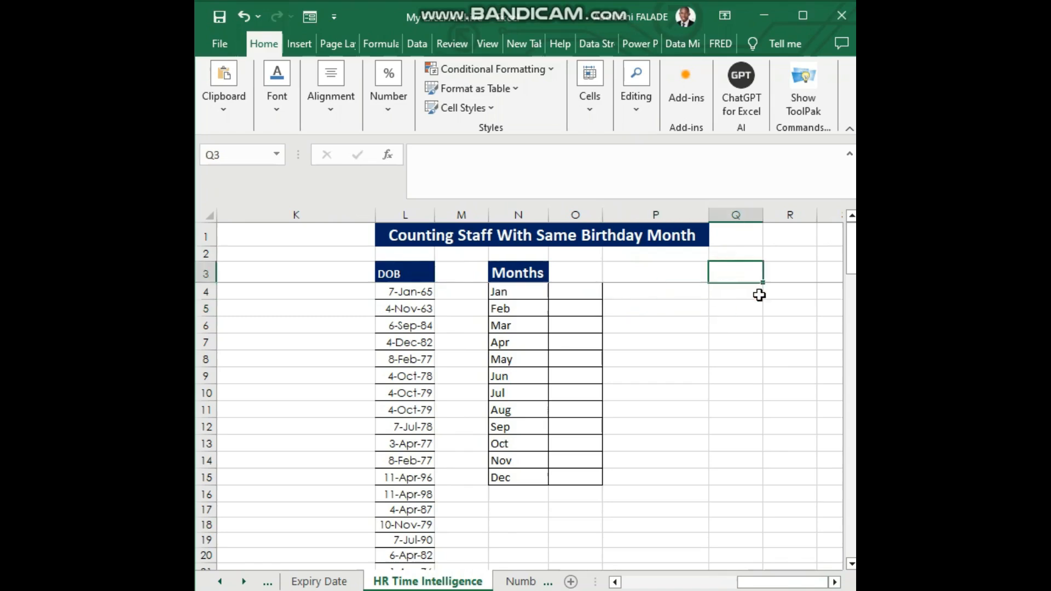
pyautogui.click(834, 582)
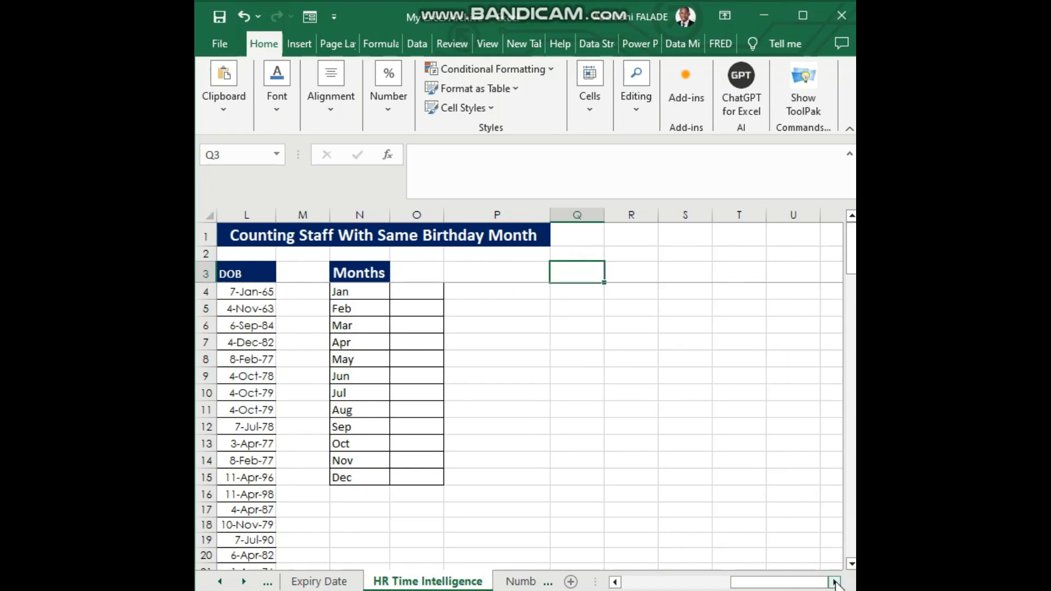
pyautogui.write('Qty')
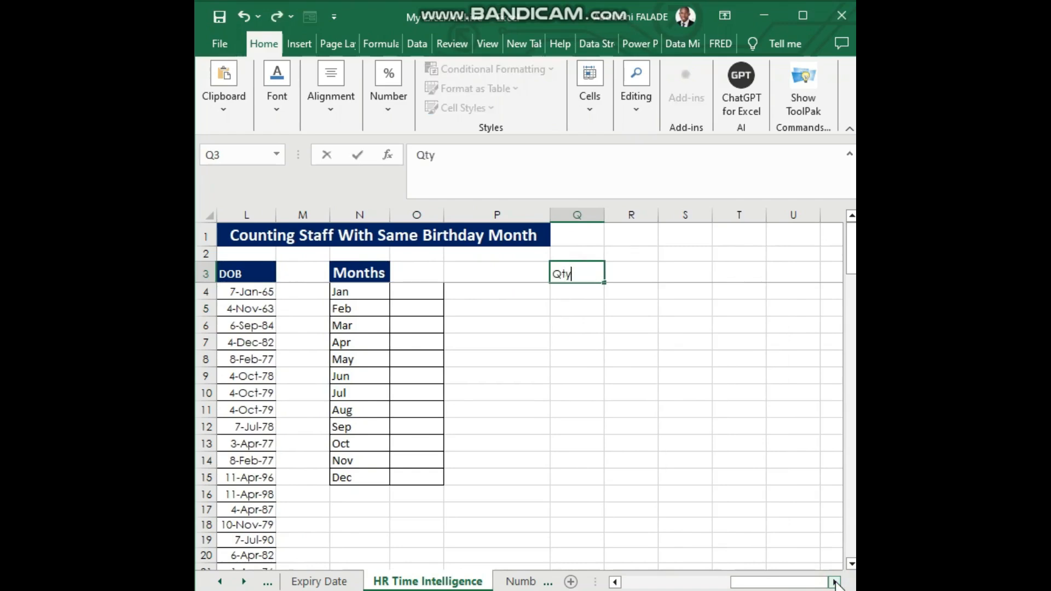
pyautogui.click(628, 278)
pyautogui.write('Price')
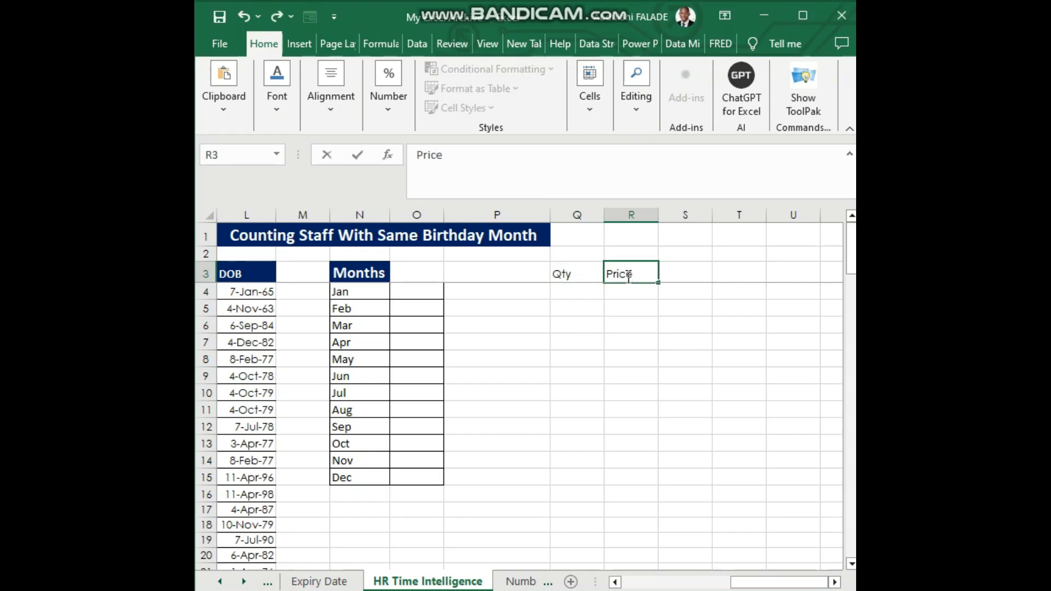
pyautogui.press('Return')
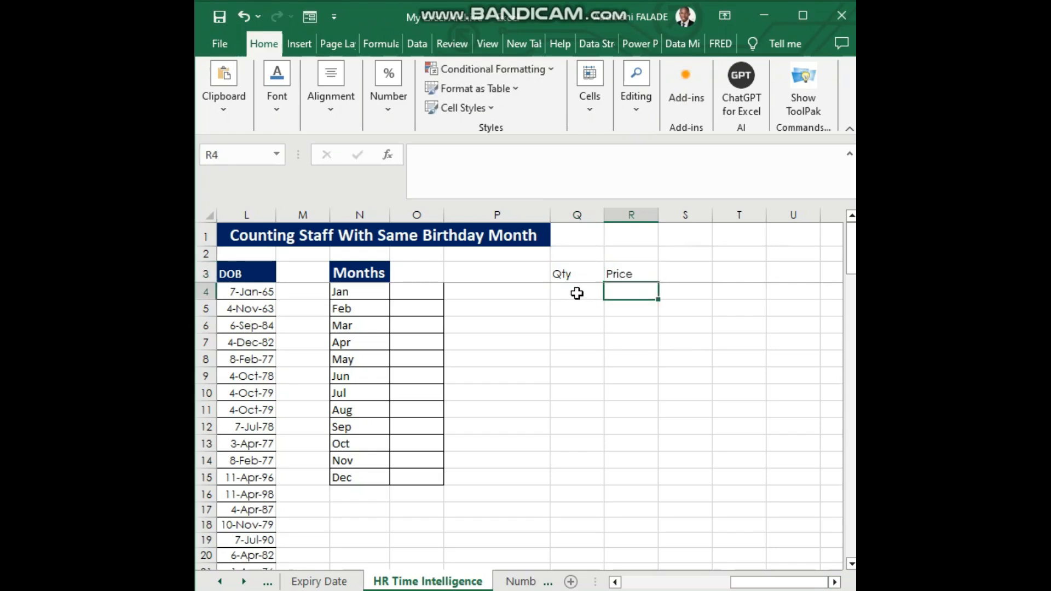
# Fill the Qty cells Q4:Q15 with random whole numbers using =RANDBETWEEN(12,75)
pyautogui.moveTo(577, 293); pyautogui.dragTo(586, 479)
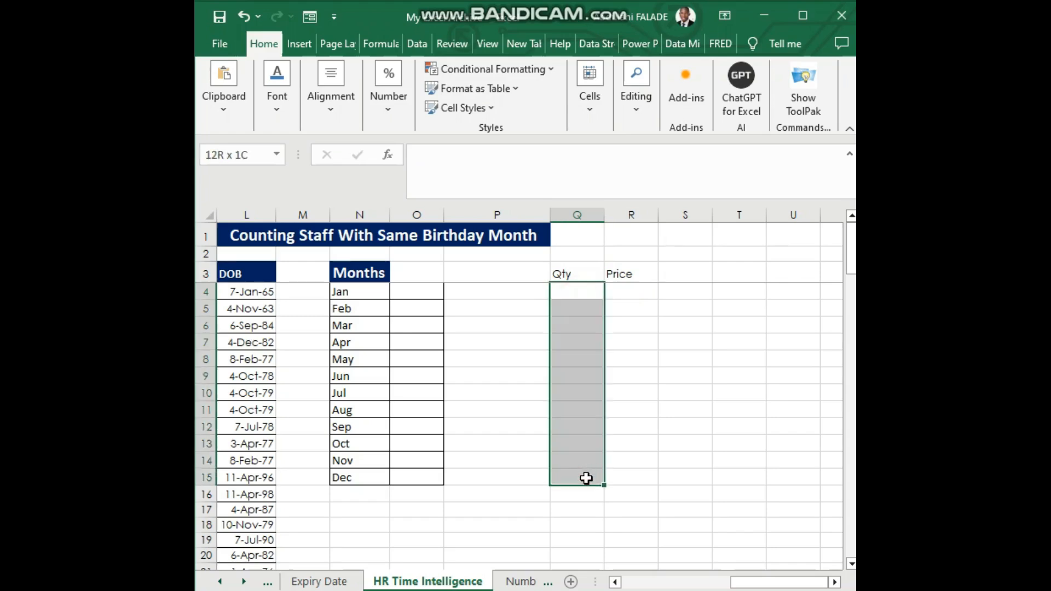
pyautogui.write('=ra')
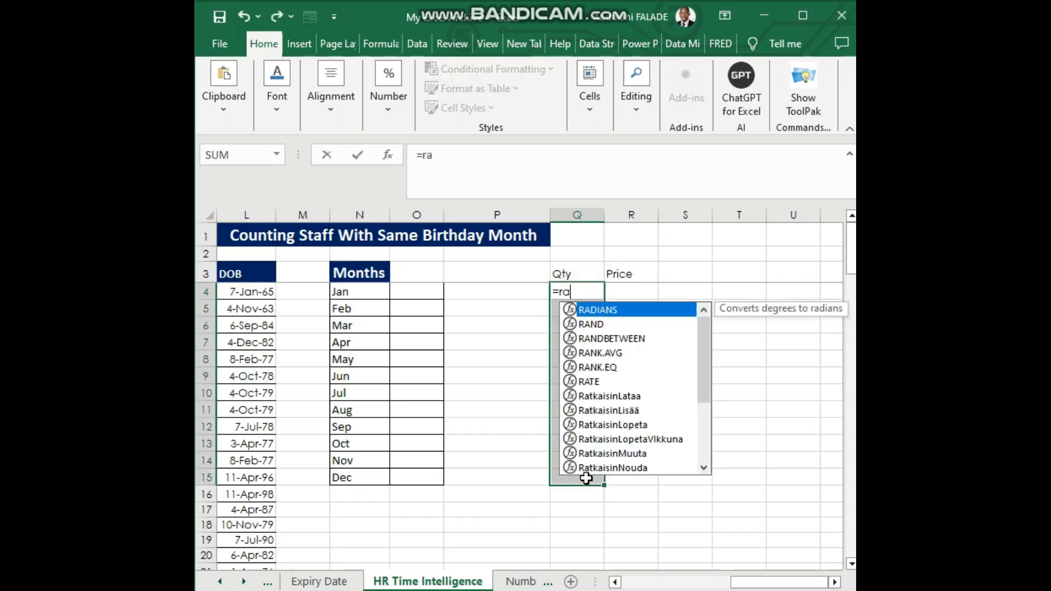
pyautogui.write('nd')
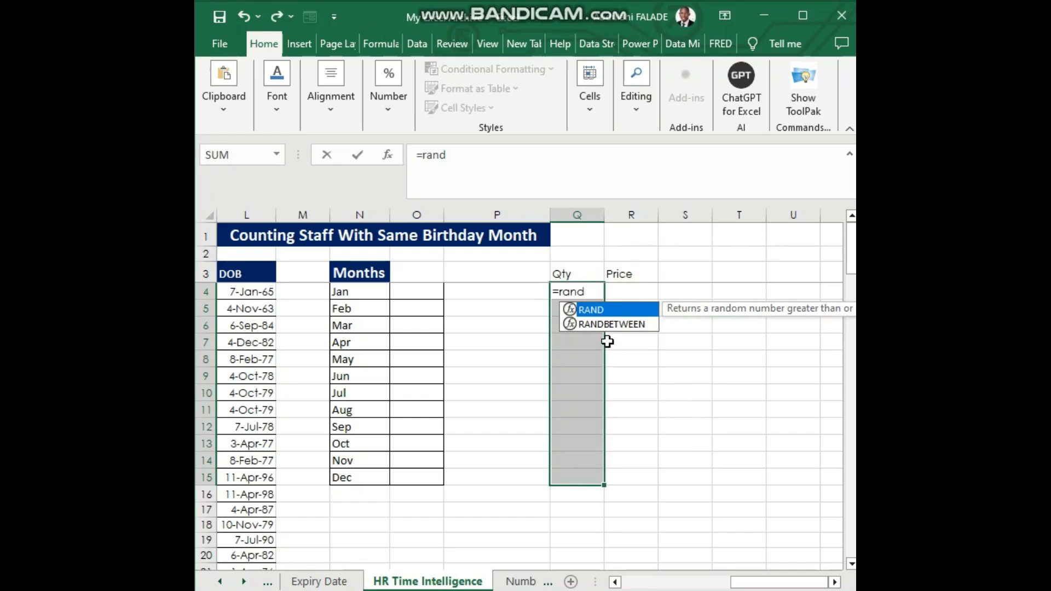
pyautogui.doubleClick(602, 324)
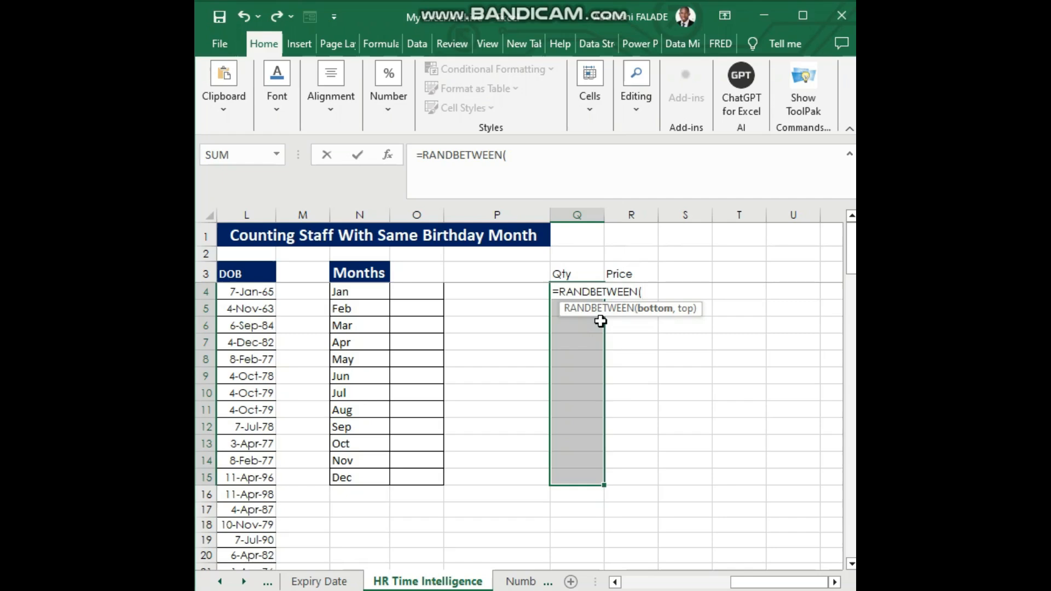
pyautogui.write('12,')
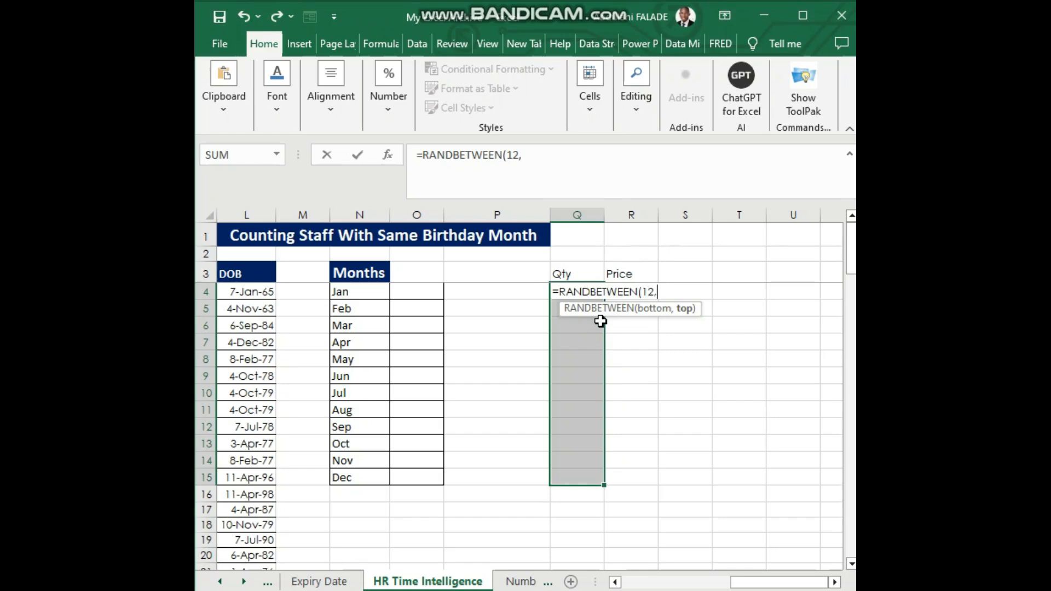
pyautogui.write('75)')
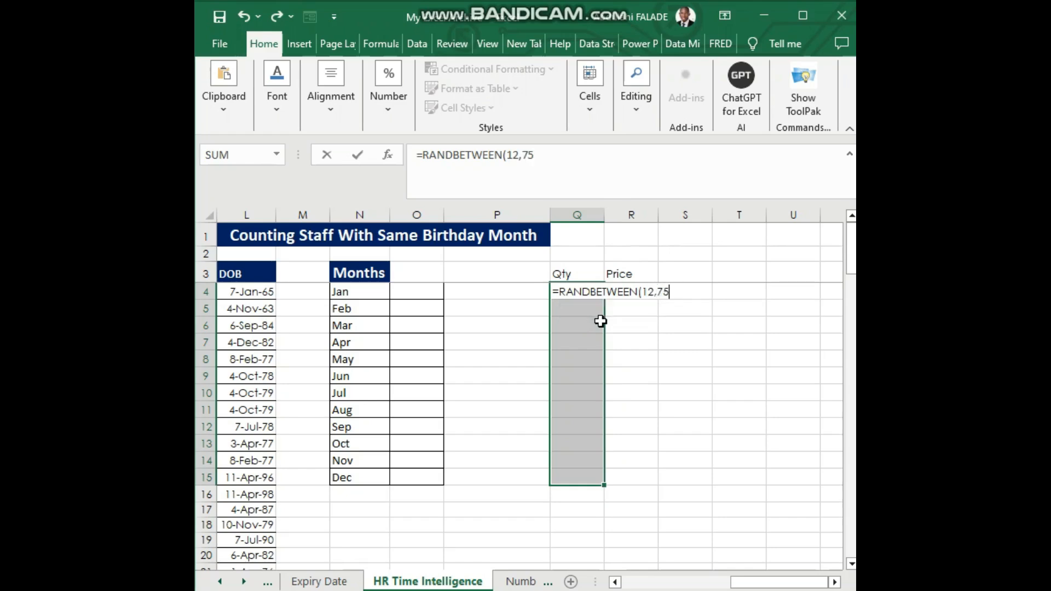
pyautogui.hotkey('ctrl', 'Return')
# Replace the random-number formulas in the Qty cells Q4:Q15 with static values by copying and pasting values only
pyautogui.rightClick(601, 322)
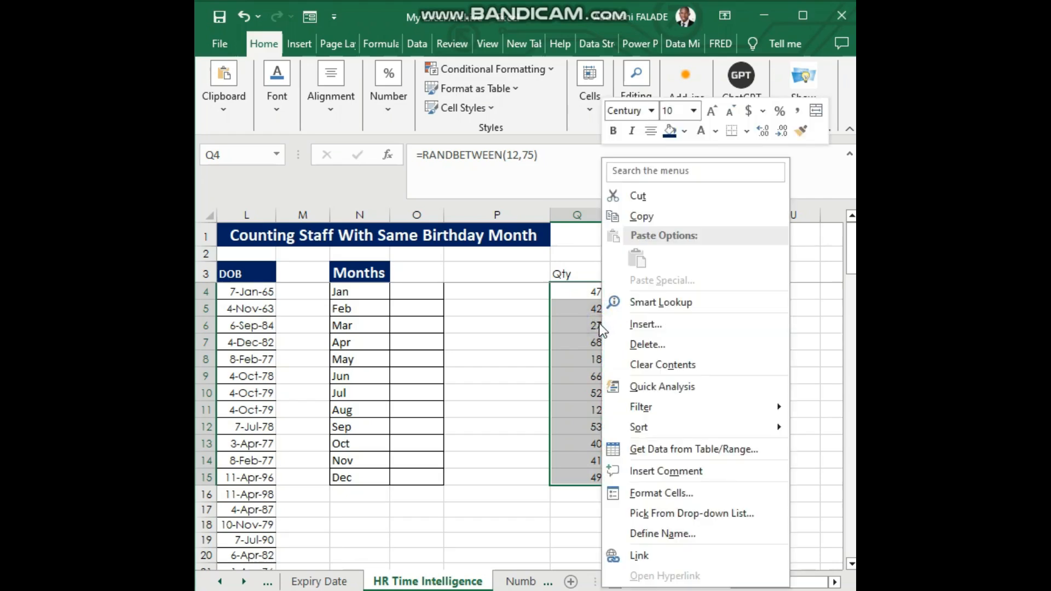
pyautogui.click(644, 216)
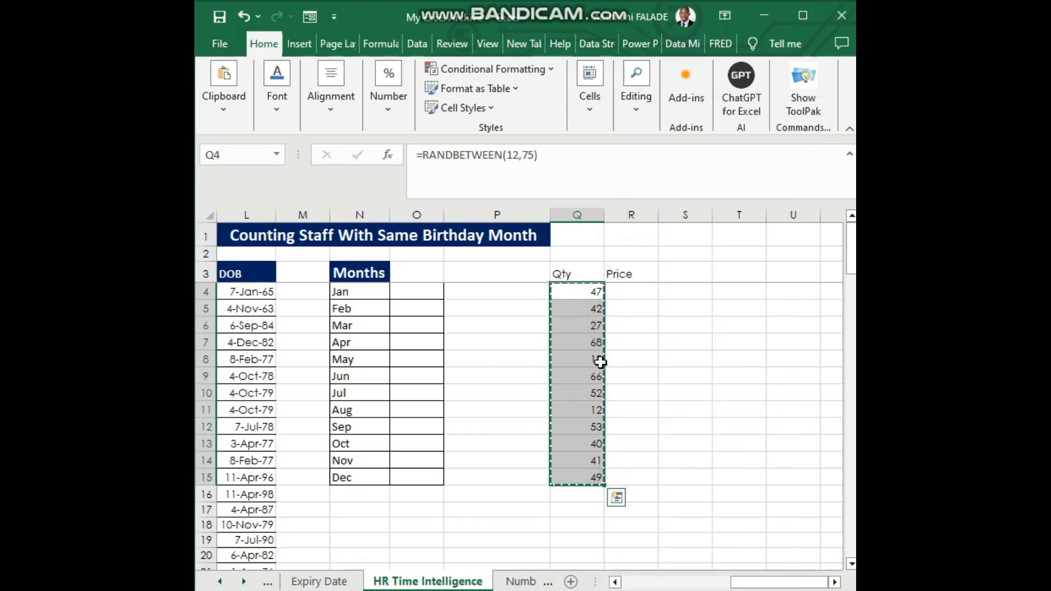
pyautogui.rightClick(582, 355)
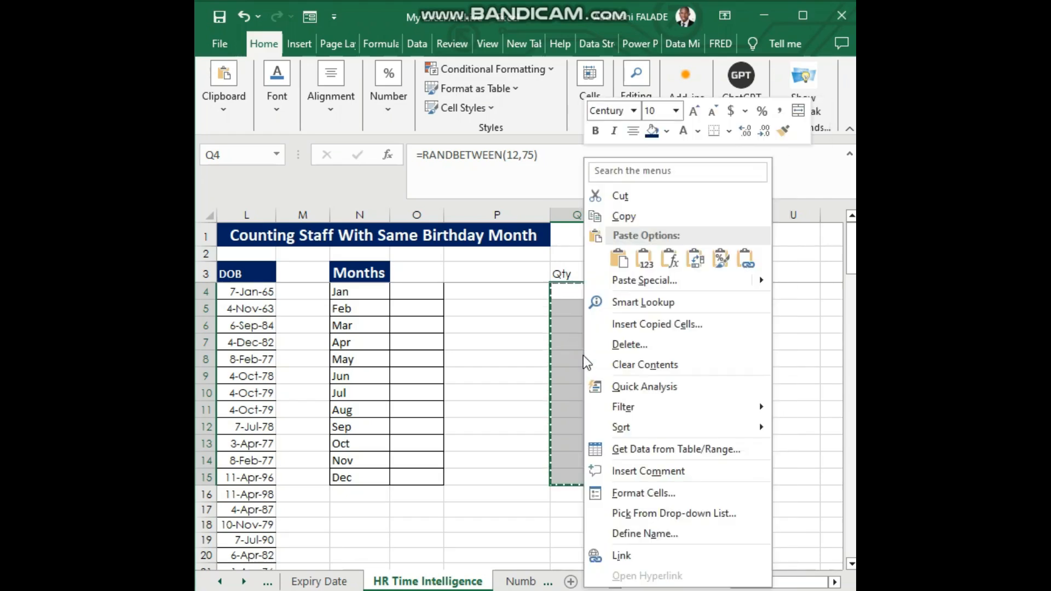
pyautogui.click(640, 262)
# Fill the Price cells R4:R15 with random whole numbers using =RANDBETWEEN(400,1000)
pyautogui.click(632, 291)
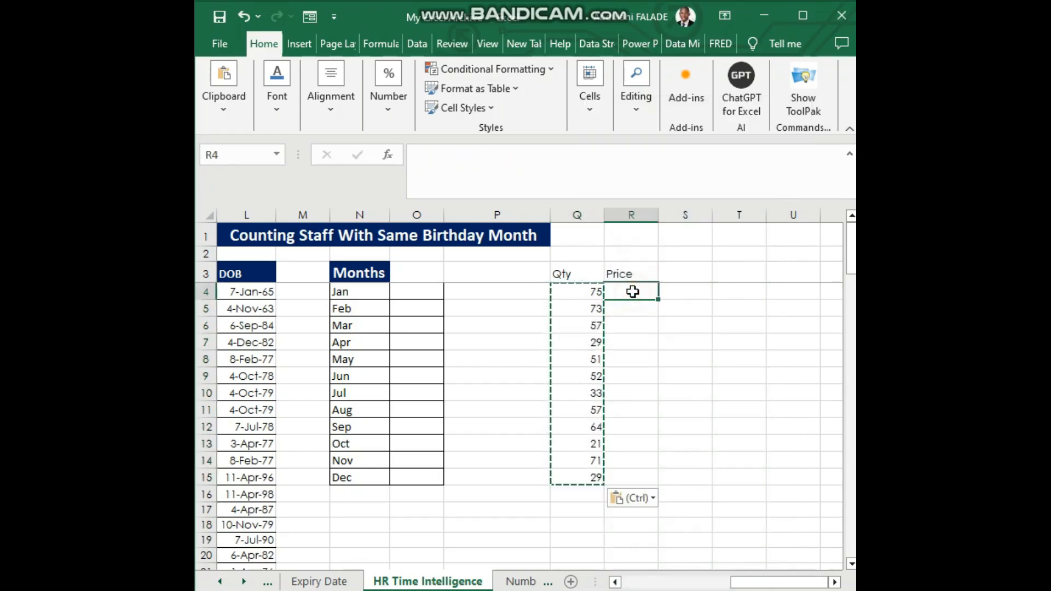
pyautogui.moveTo(632, 291)
pyautogui.mouseDown()
pyautogui.moveTo(654, 419)
pyautogui.moveTo(650, 474)
pyautogui.mouseUp()
pyautogui.write('=')
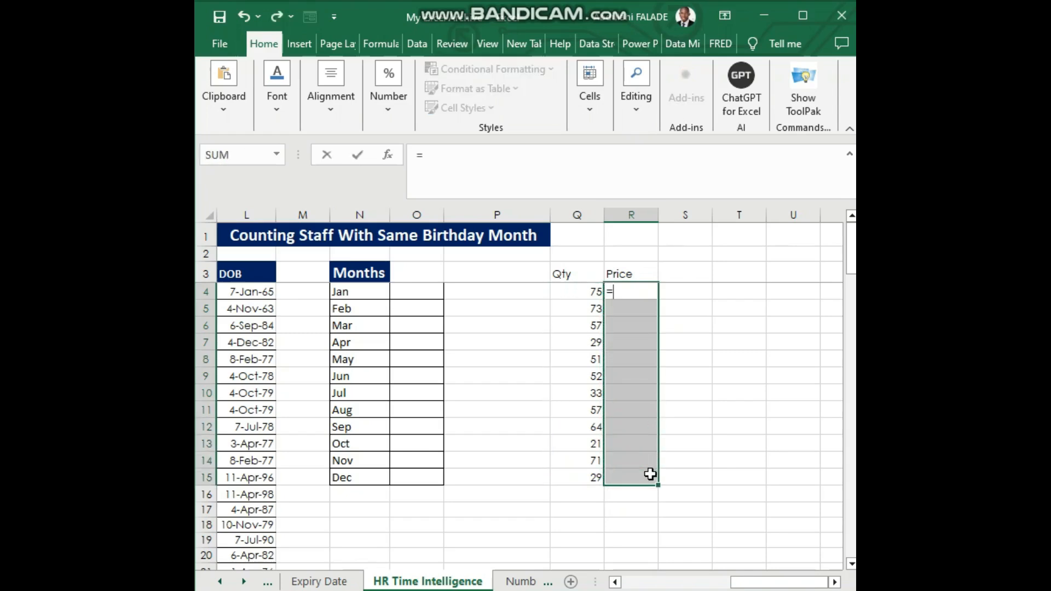
pyautogui.write('rand')
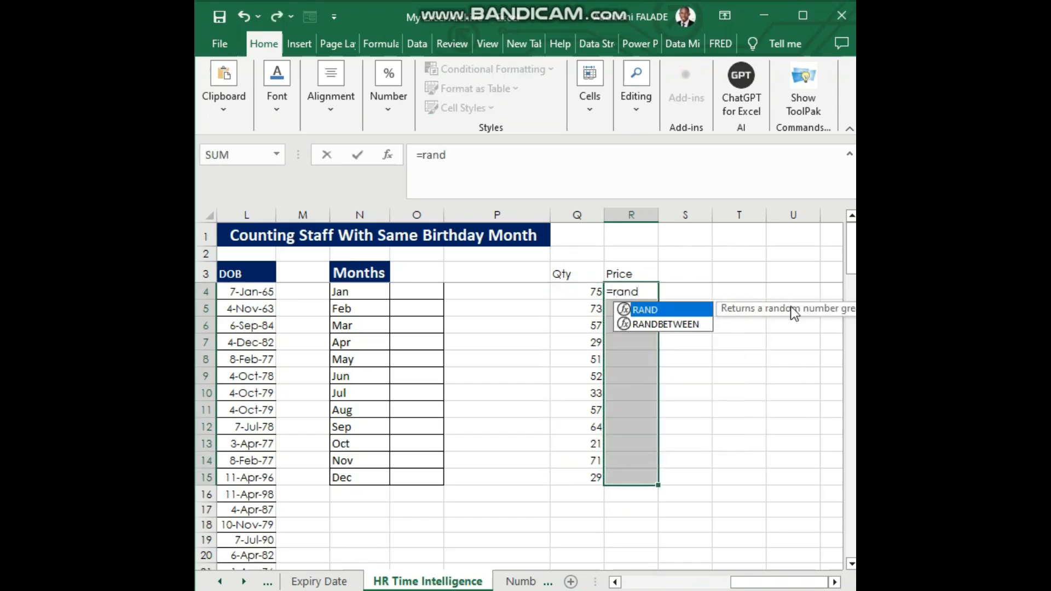
pyautogui.click(657, 324)
pyautogui.doubleClick(657, 324)
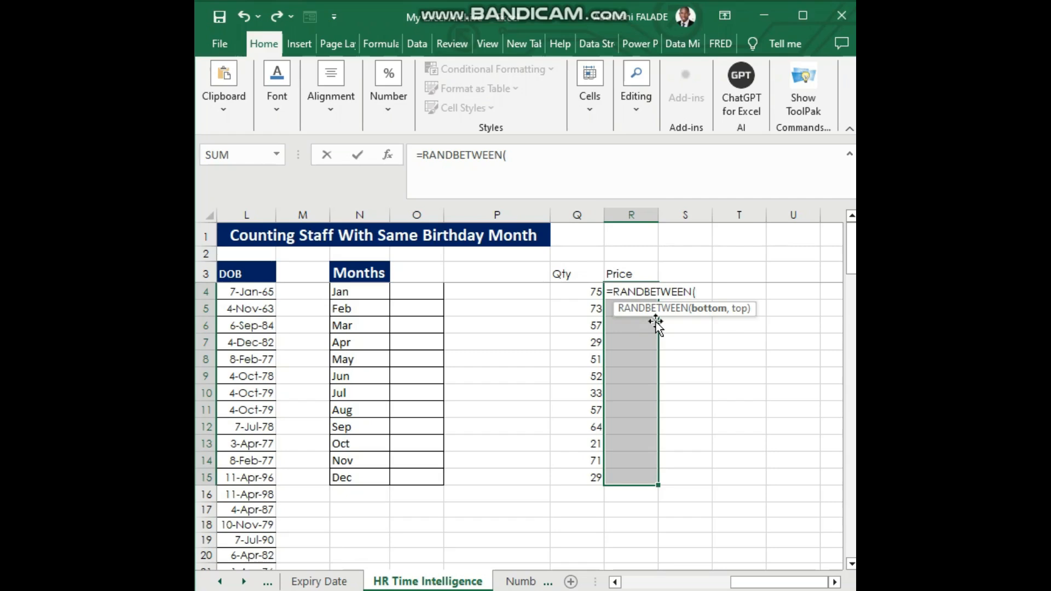
pyautogui.write('400,1')
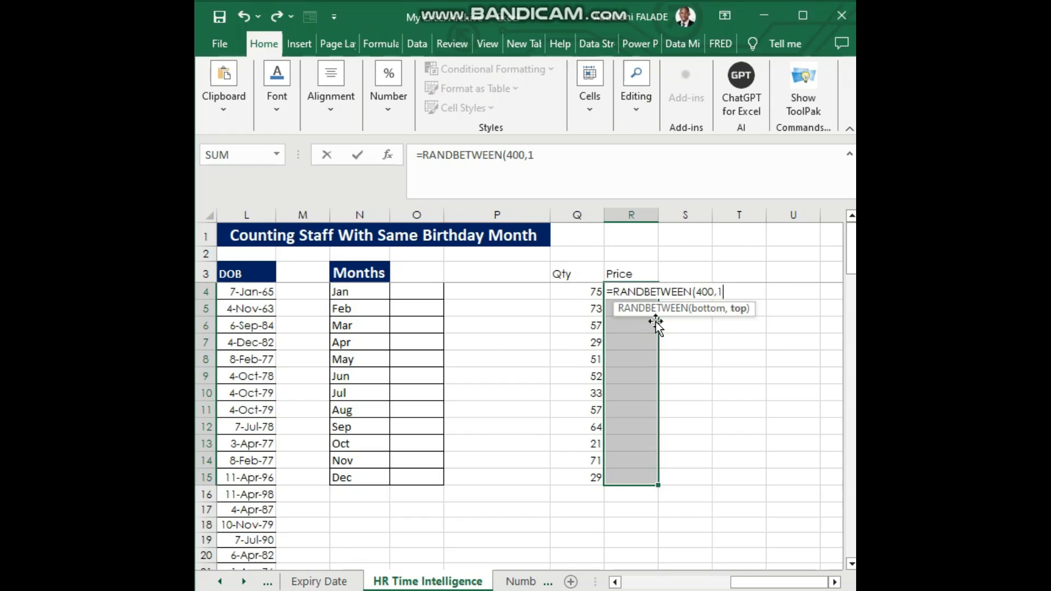
pyautogui.write('000')
pyautogui.hotkey('ctrl', 'Return')
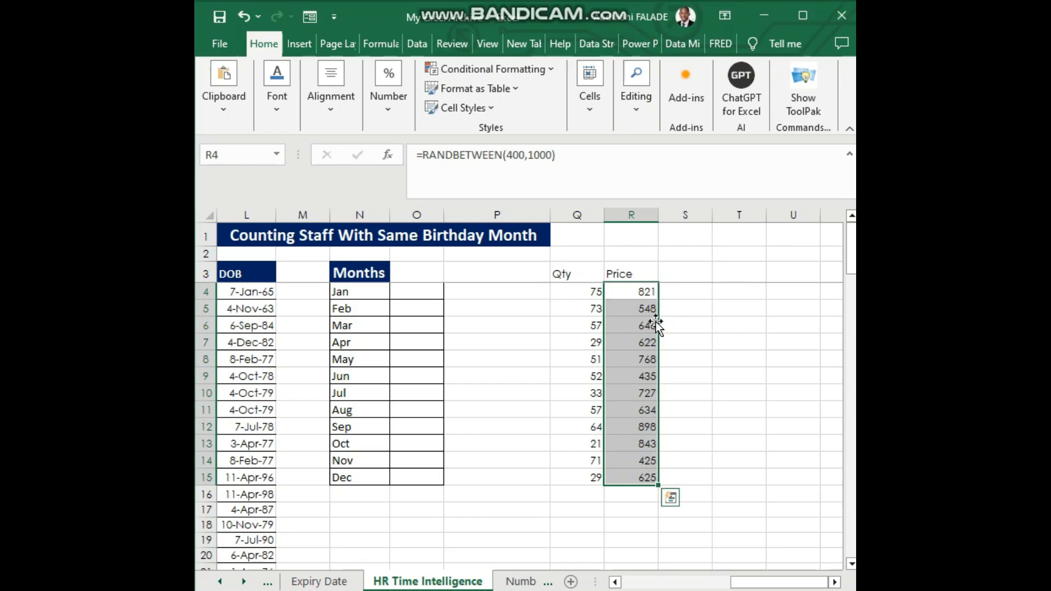
# Replace the random-number formulas in the Price cells R4:R15 with static values by copying and pasting values only
pyautogui.rightClick(637, 322)
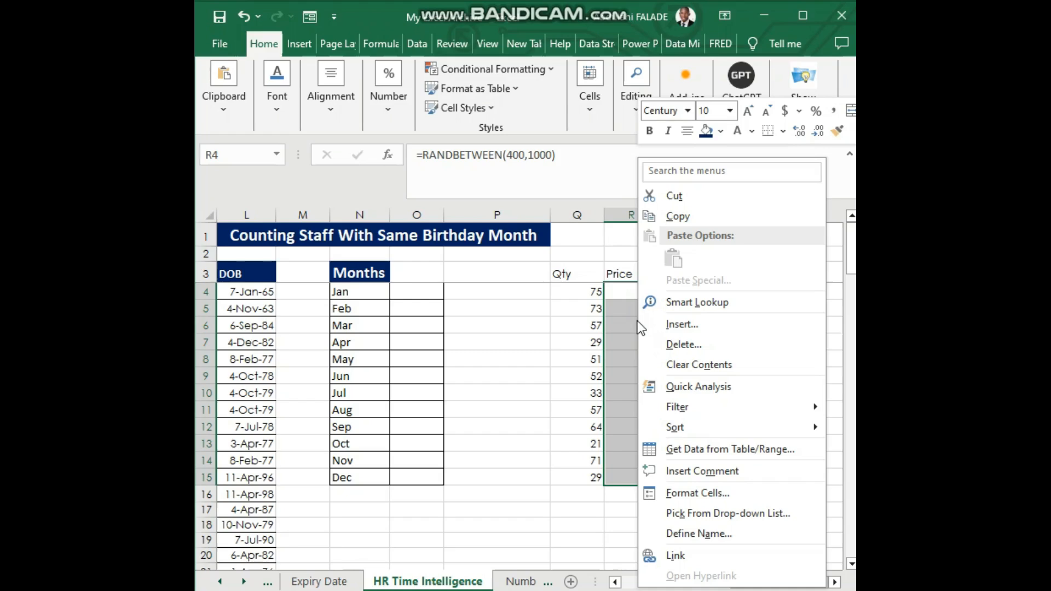
pyautogui.click(689, 216)
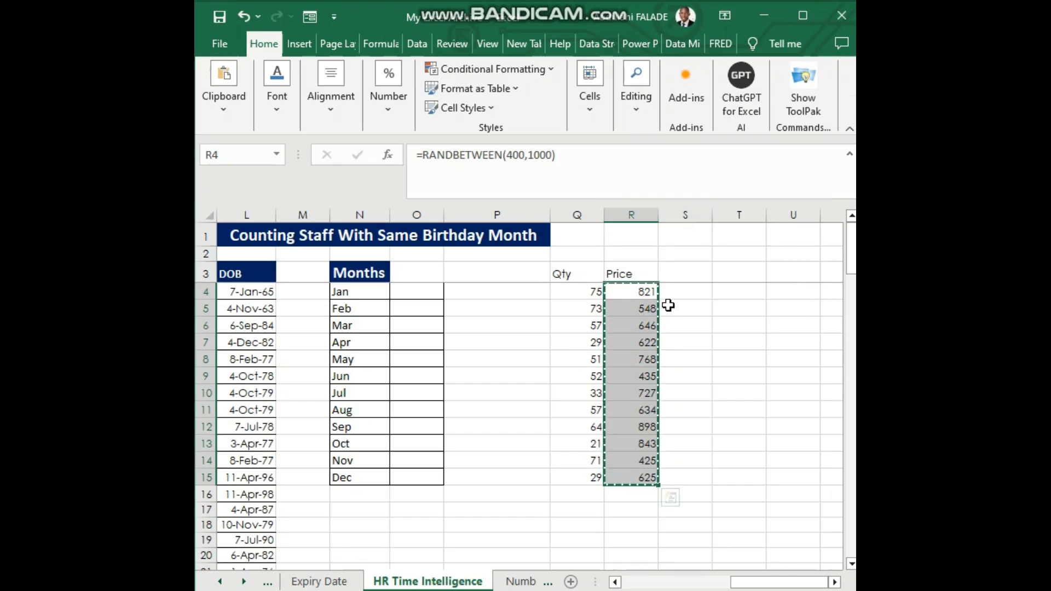
pyautogui.rightClick(631, 315)
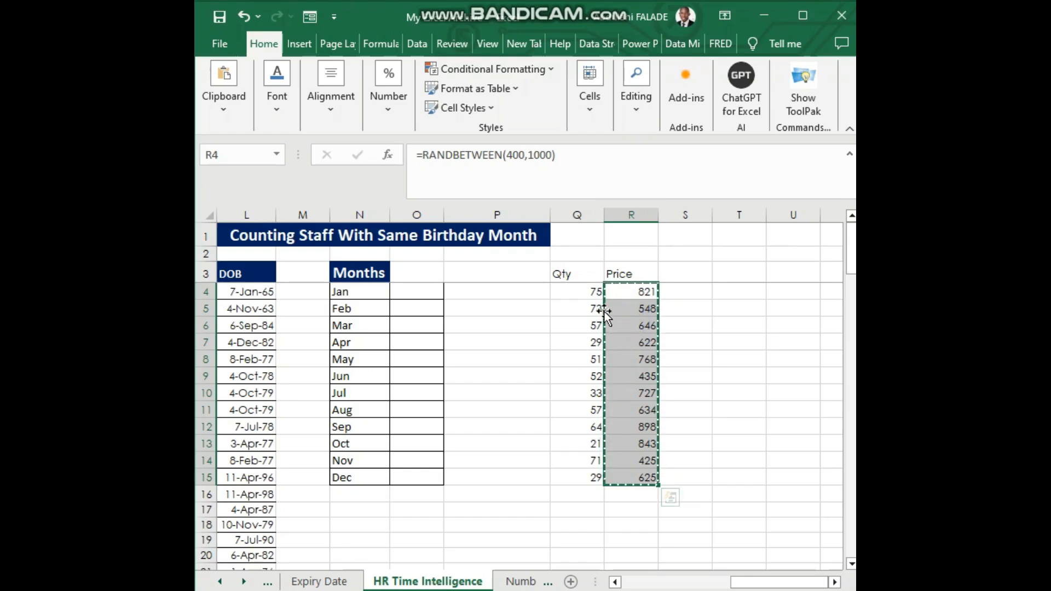
pyautogui.click(639, 292)
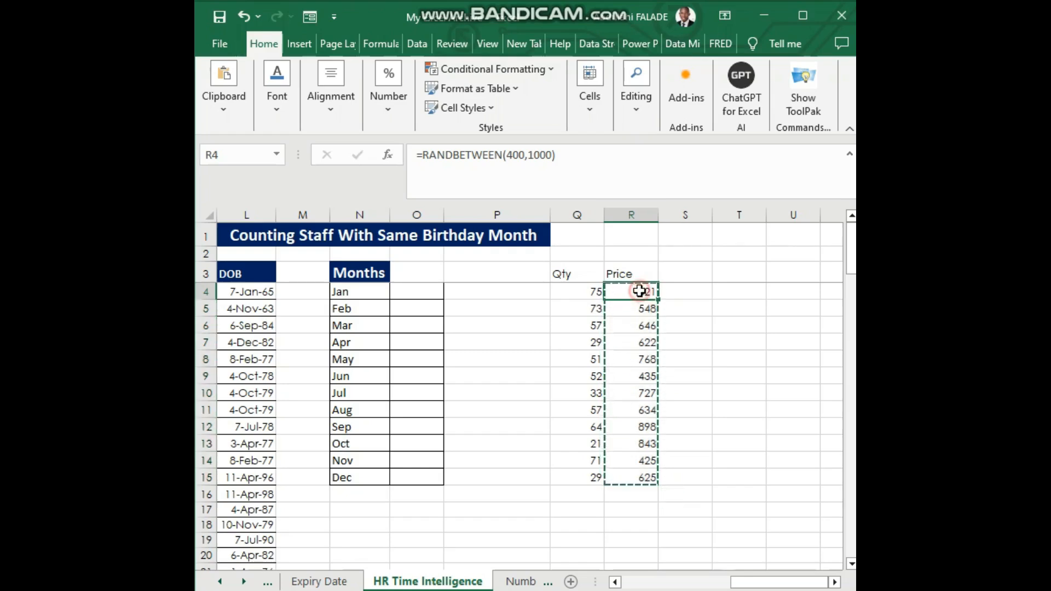
pyautogui.moveTo(639, 291); pyautogui.dragTo(636, 477)
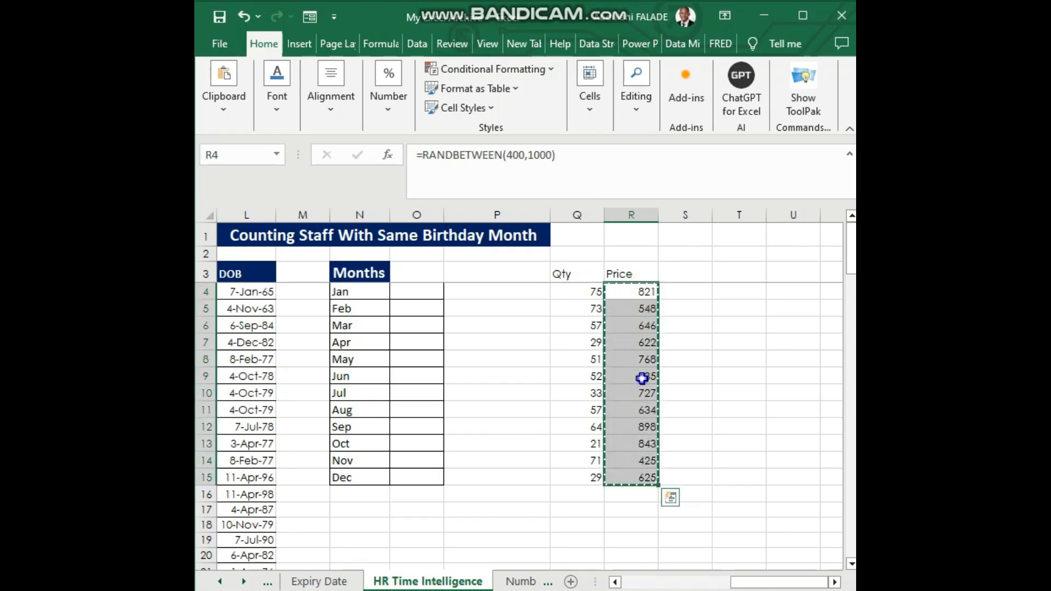
pyautogui.rightClick(641, 377)
pyautogui.click(692, 215)
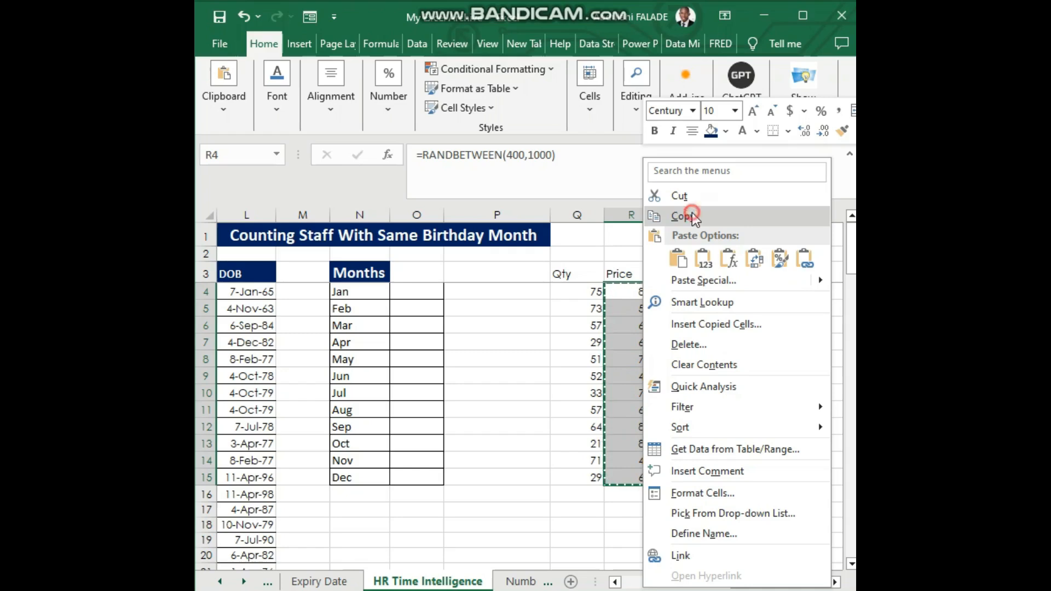
pyautogui.rightClick(638, 302)
pyautogui.click(698, 258)
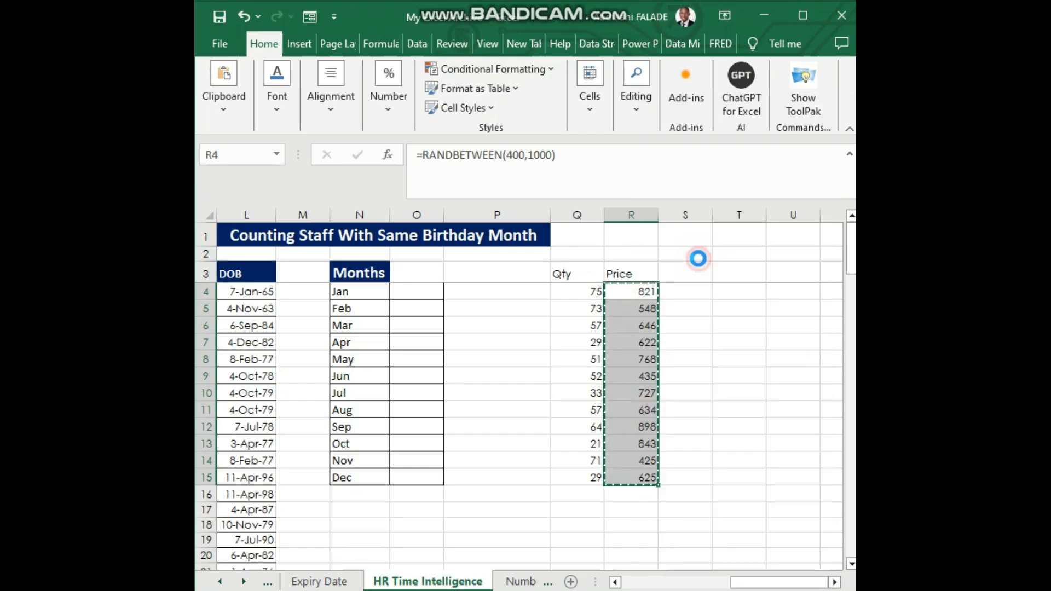
pyautogui.click(683, 272)
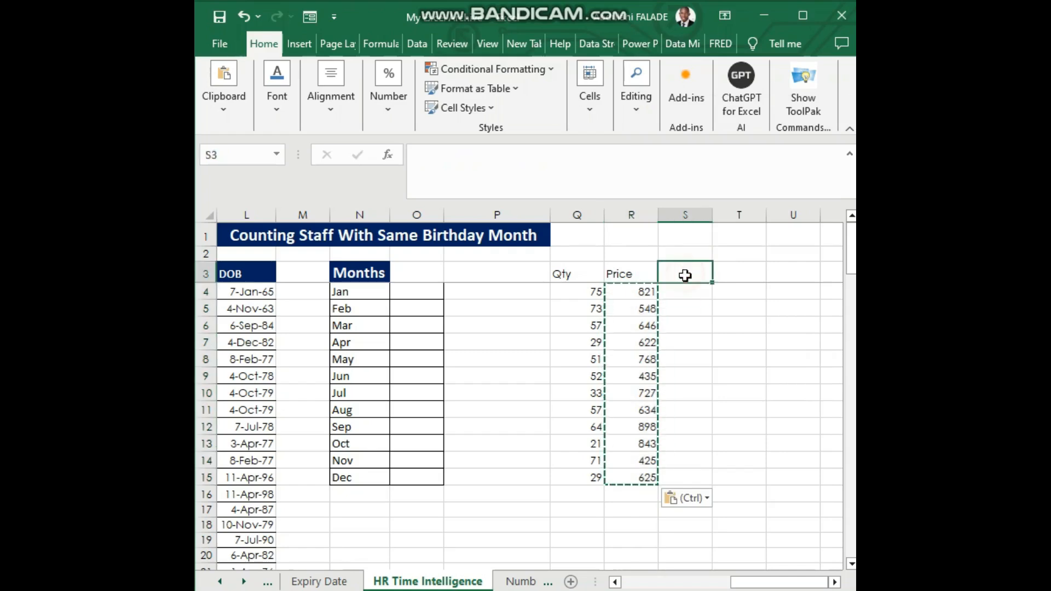
pyautogui.click(746, 492)
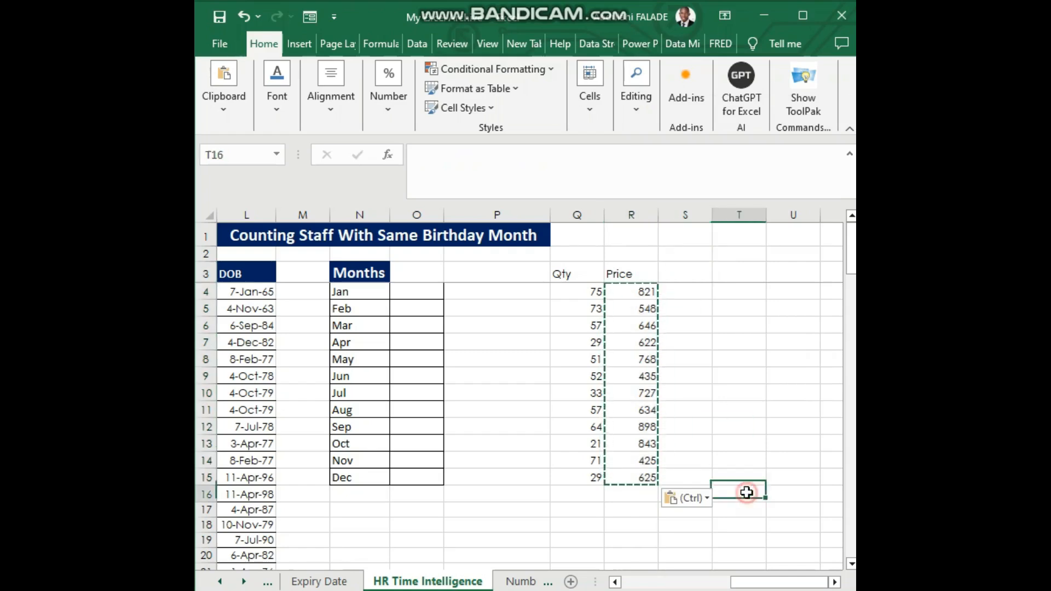
pyautogui.click(687, 177)
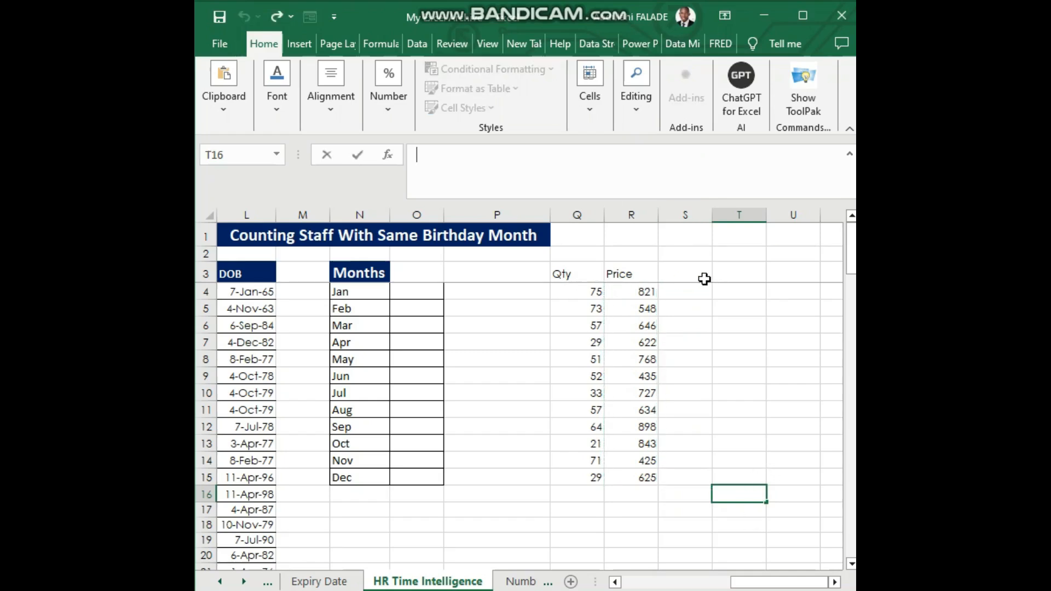
# Multiply Qty by Price in S4 with =Q4*R4 and fill the formula down to S15
pyautogui.click(684, 291)
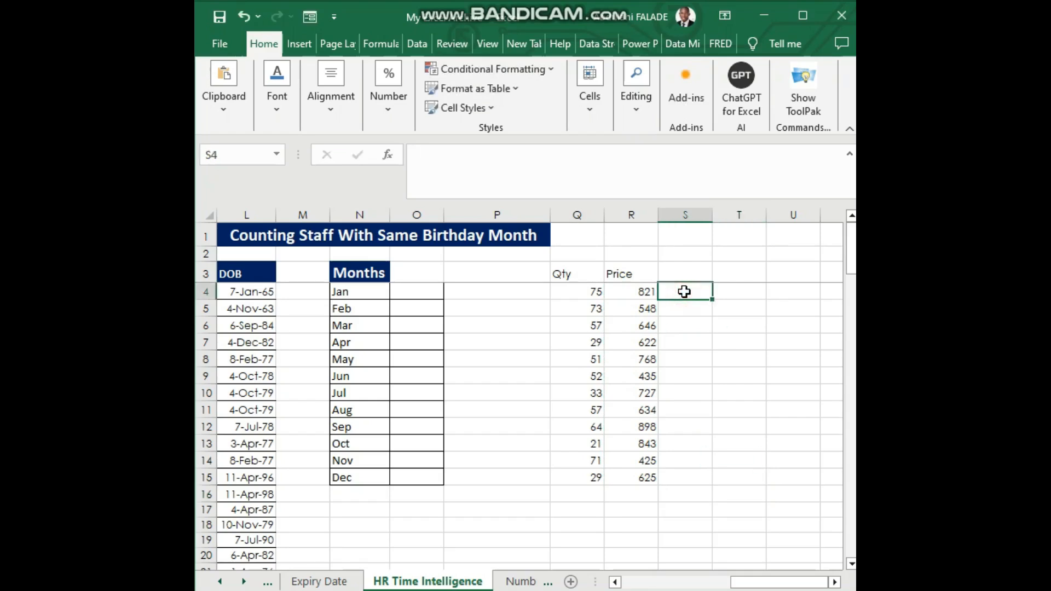
pyautogui.write('=')
pyautogui.click(587, 290)
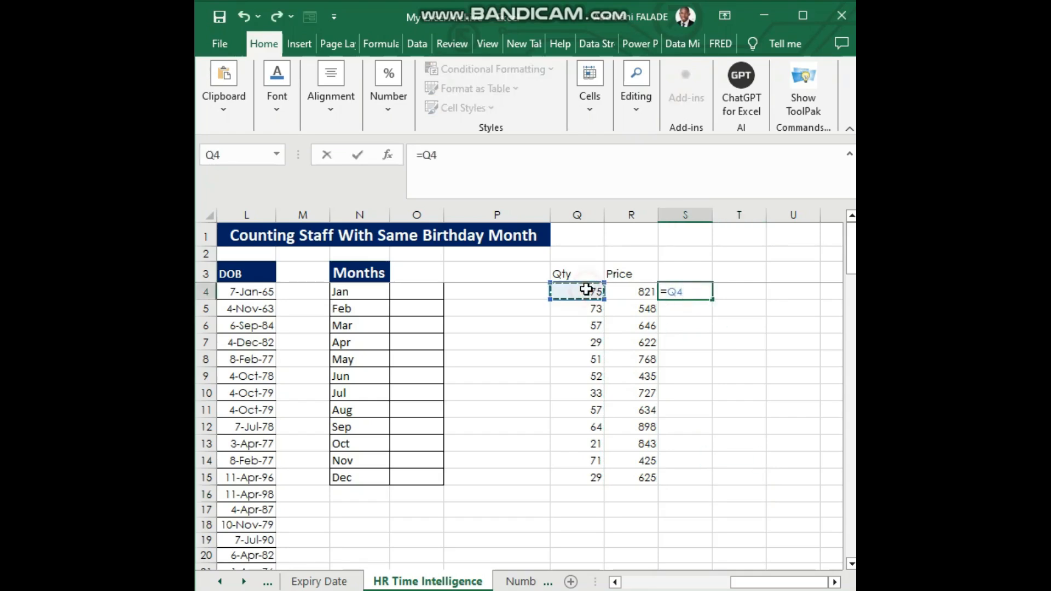
pyautogui.write('*')
pyautogui.click(630, 288)
pyautogui.press('Return')
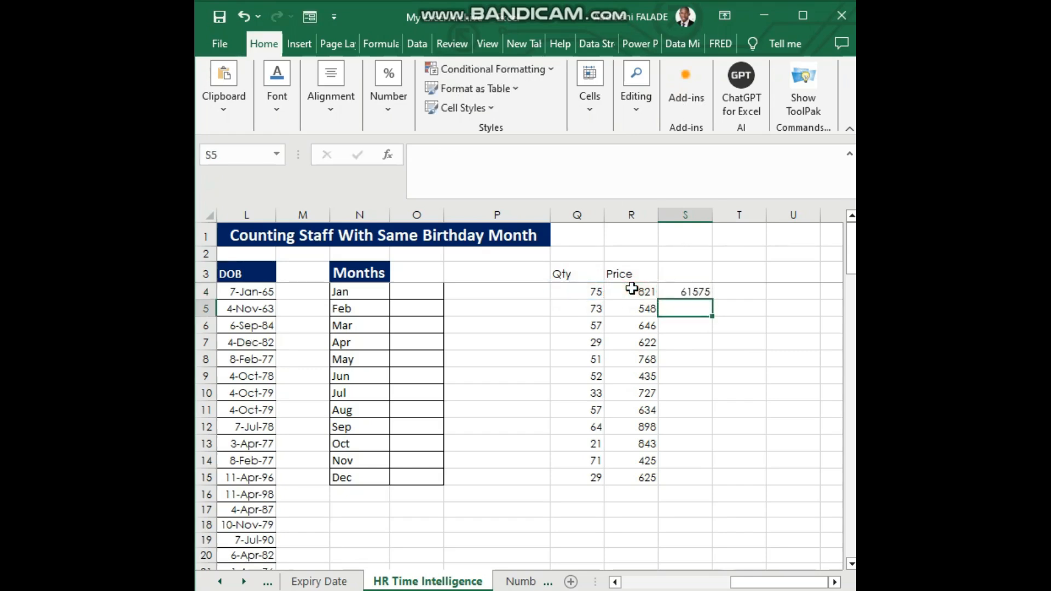
pyautogui.click(685, 290)
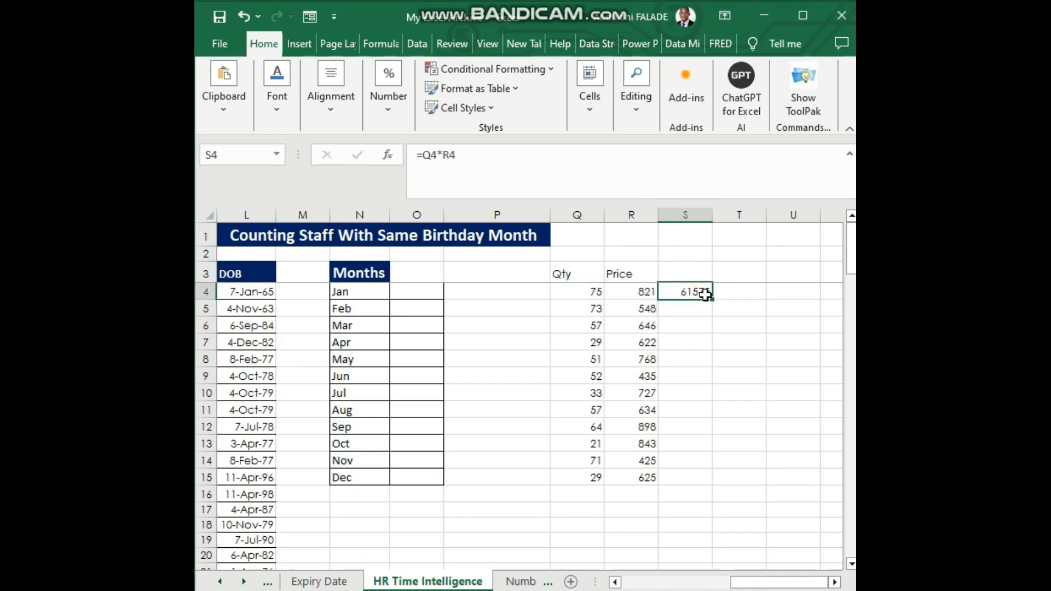
pyautogui.doubleClick(711, 298)
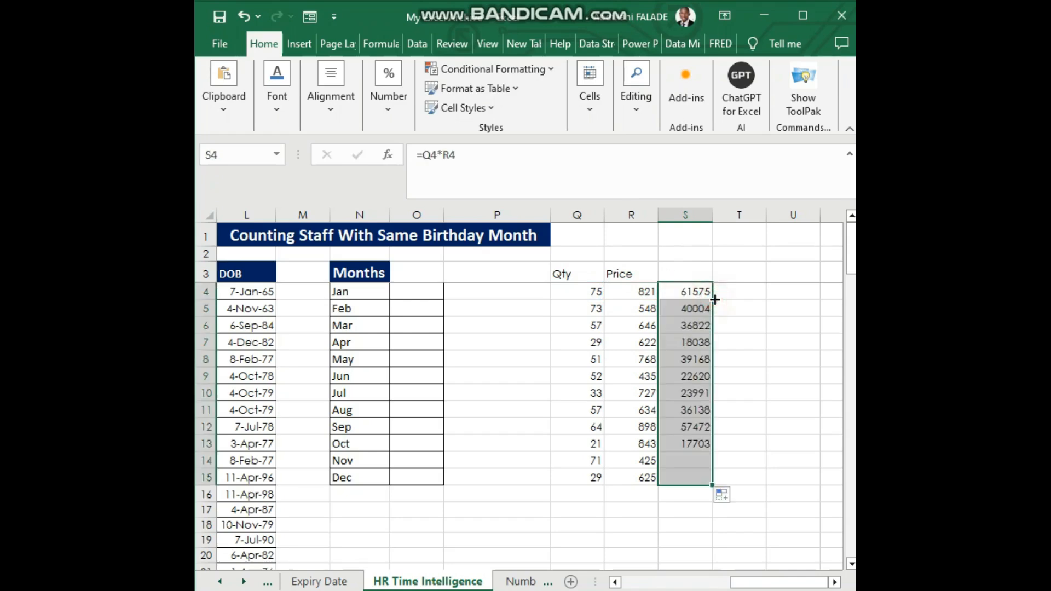
# Total the row products in S16 with =SUM(S4:S15)
pyautogui.click(682, 492)
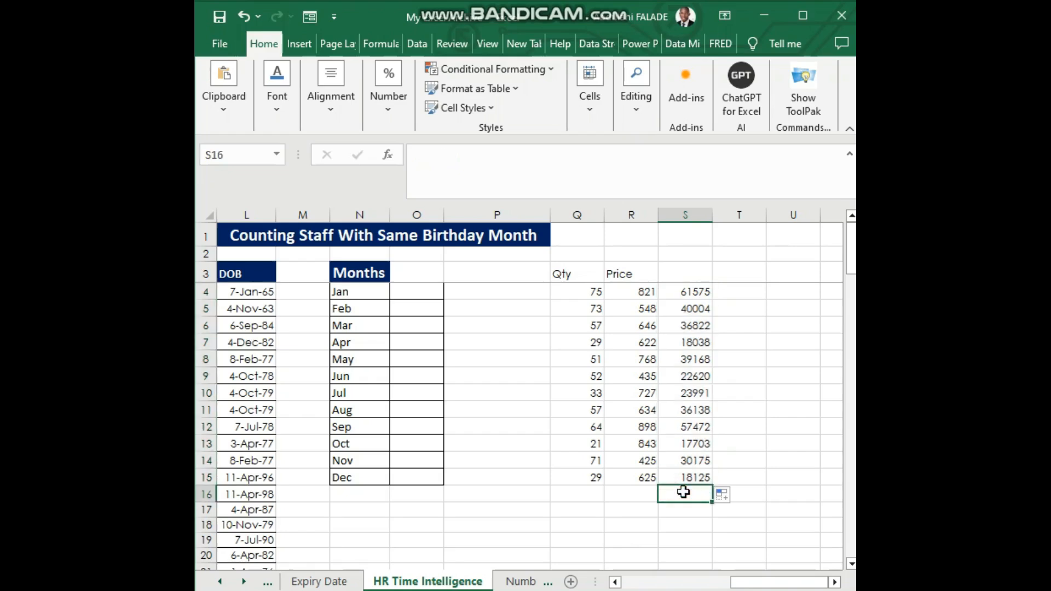
pyautogui.hotkey('alt', '=')
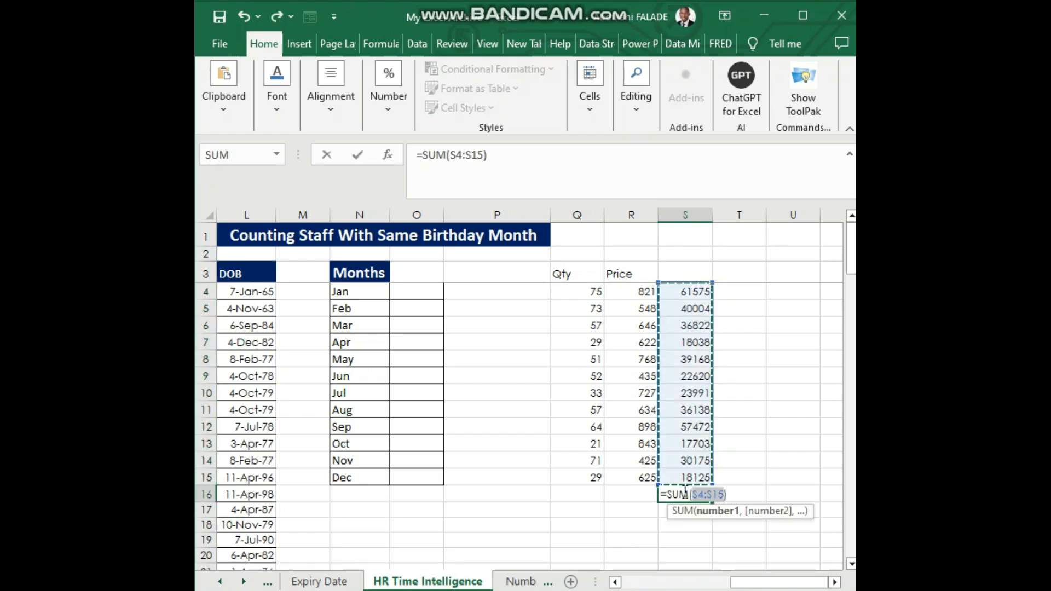
pyautogui.press('Return')
# Format the total in S16 with the comma number style
pyautogui.click(683, 493)
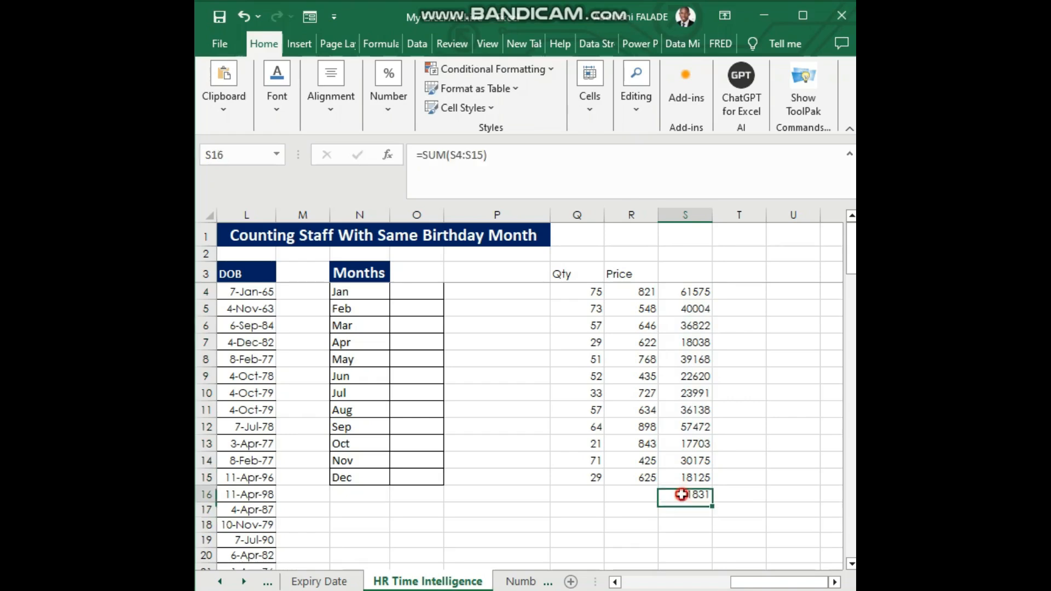
pyautogui.click(589, 107)
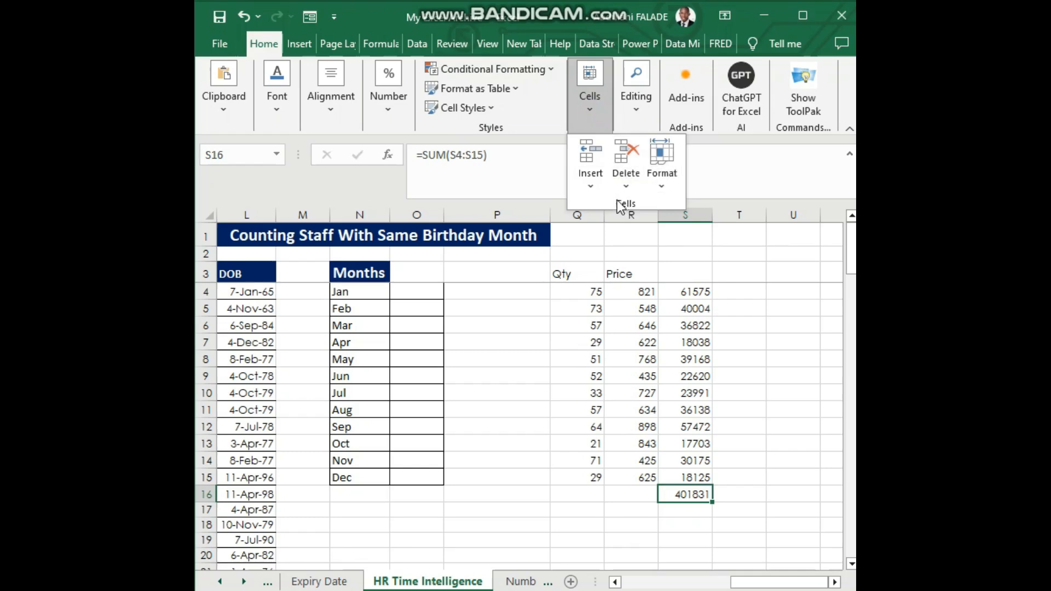
pyautogui.click(389, 108)
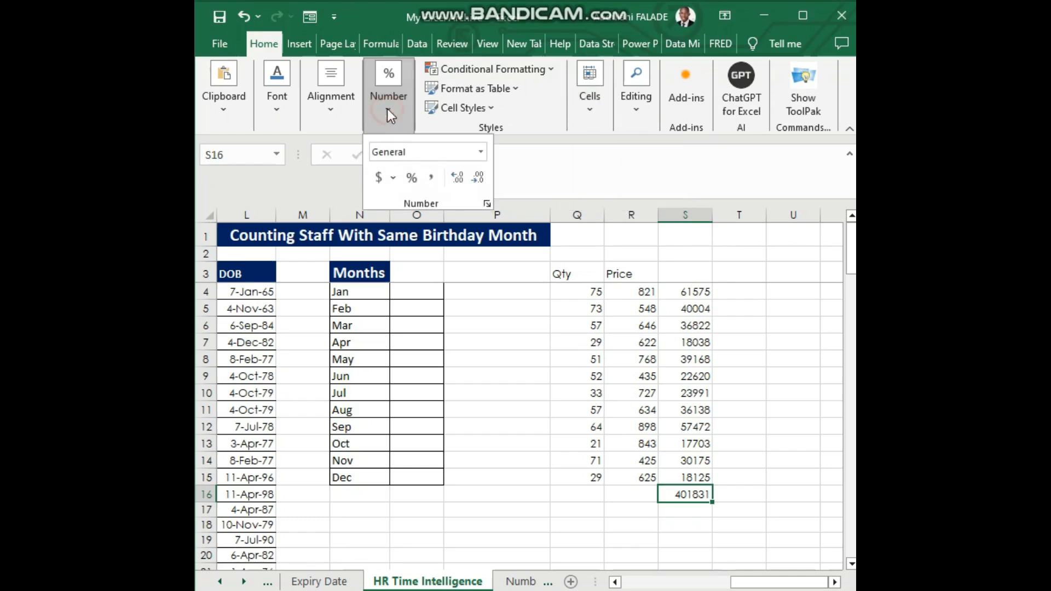
pyautogui.click(430, 177)
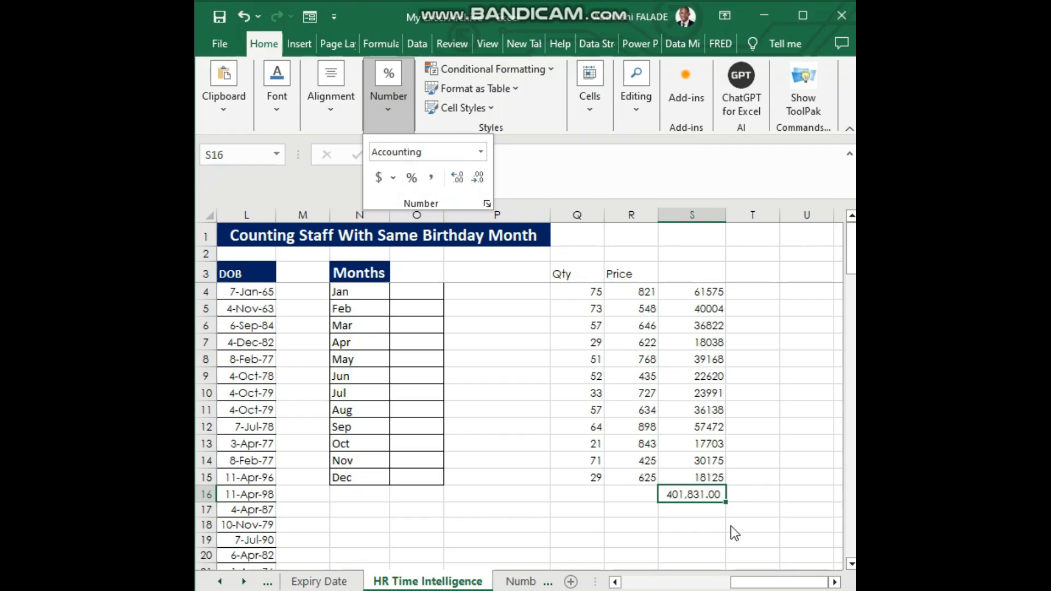
pyautogui.click(683, 526)
pyautogui.click(682, 526)
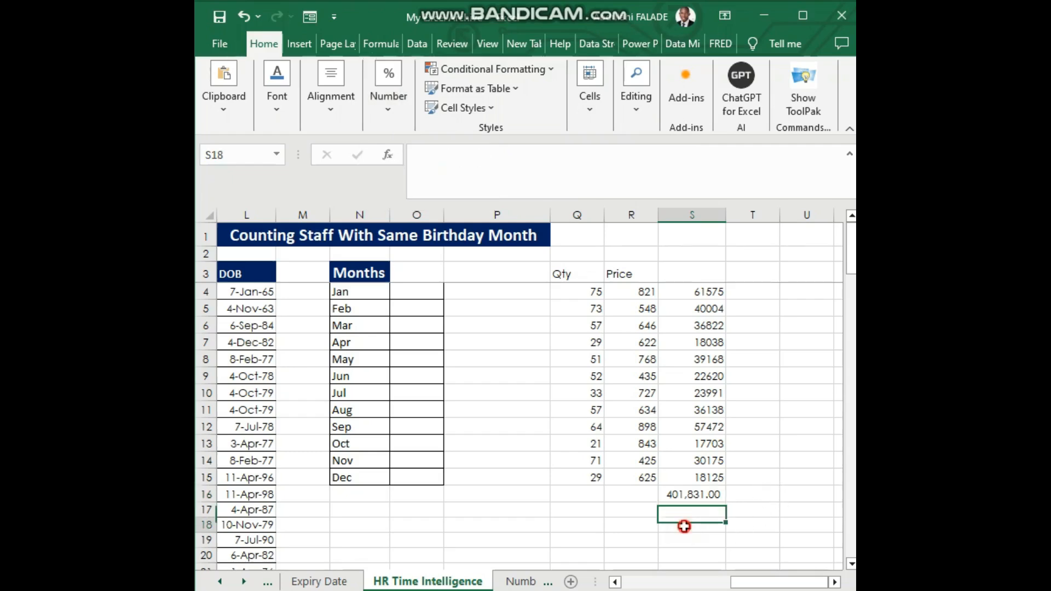
# Add the label sumproduct in R18 and autofit the width of column R
pyautogui.click(634, 523)
pyautogui.write('s')
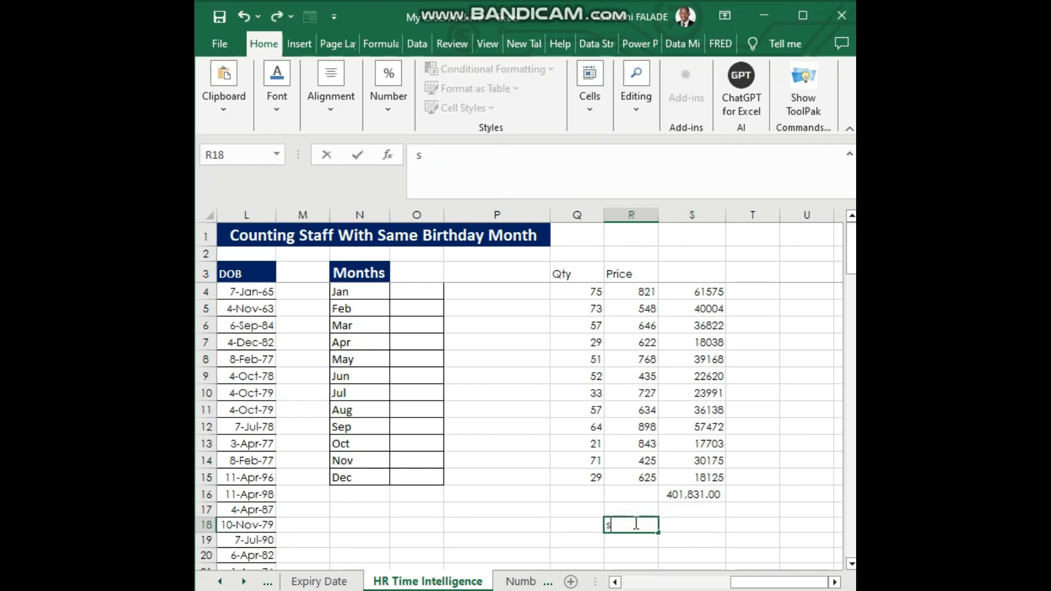
pyautogui.write('umproduct')
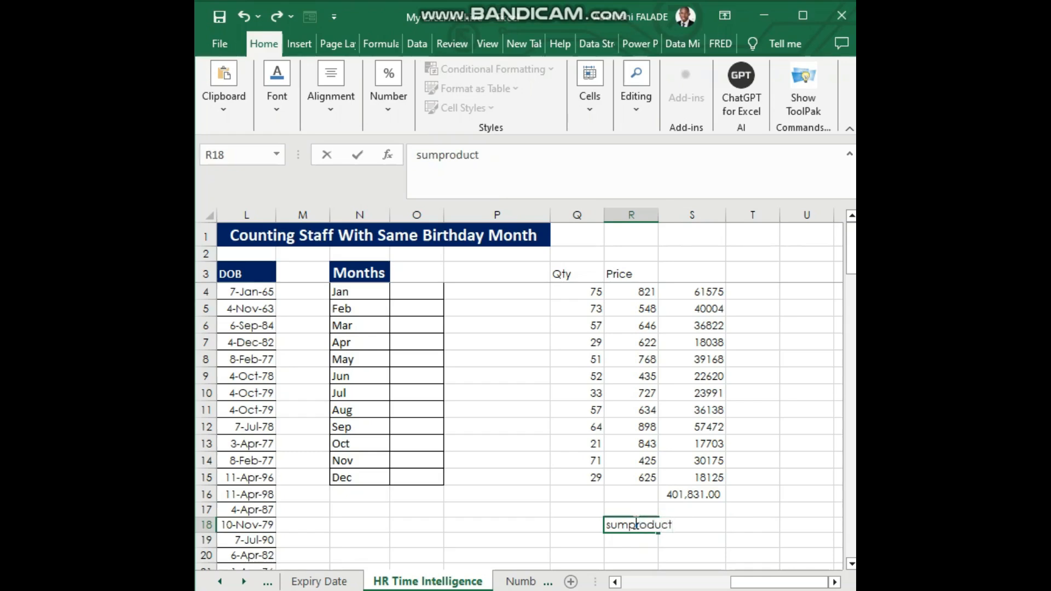
pyautogui.press('Return')
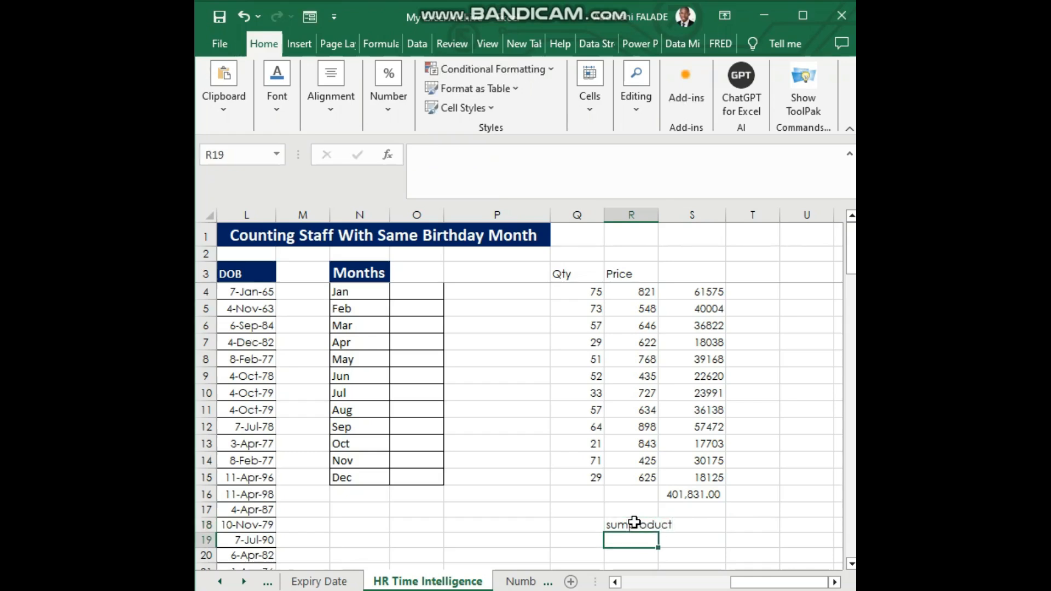
pyautogui.doubleClick(658, 213)
# Calculate the total of Qty times Price in S18 with =SUMPRODUCT(Q4:Q15,R4:R15)
pyautogui.click(706, 525)
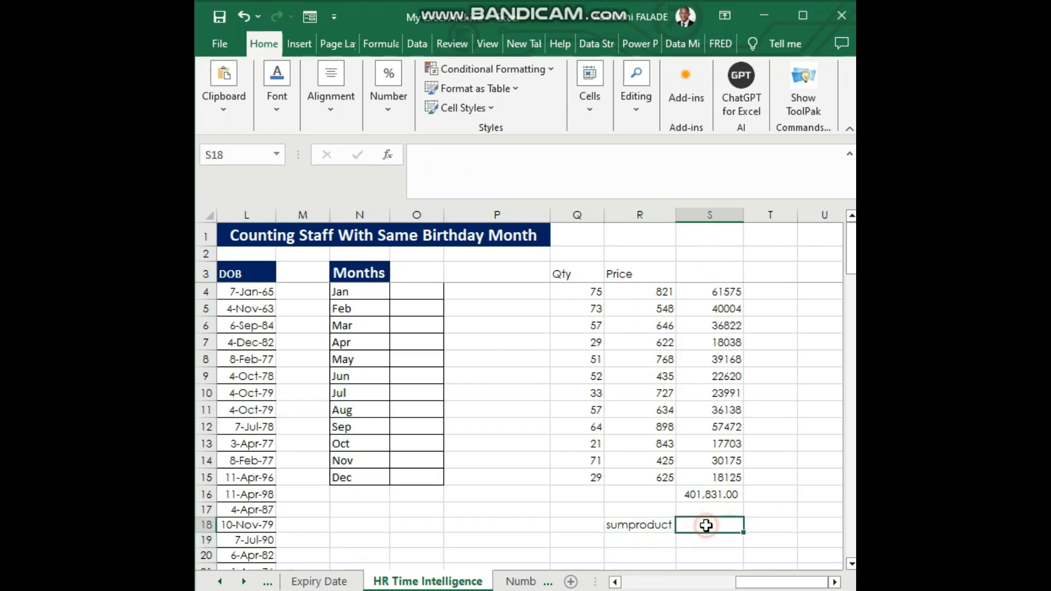
pyautogui.write('=sumprod')
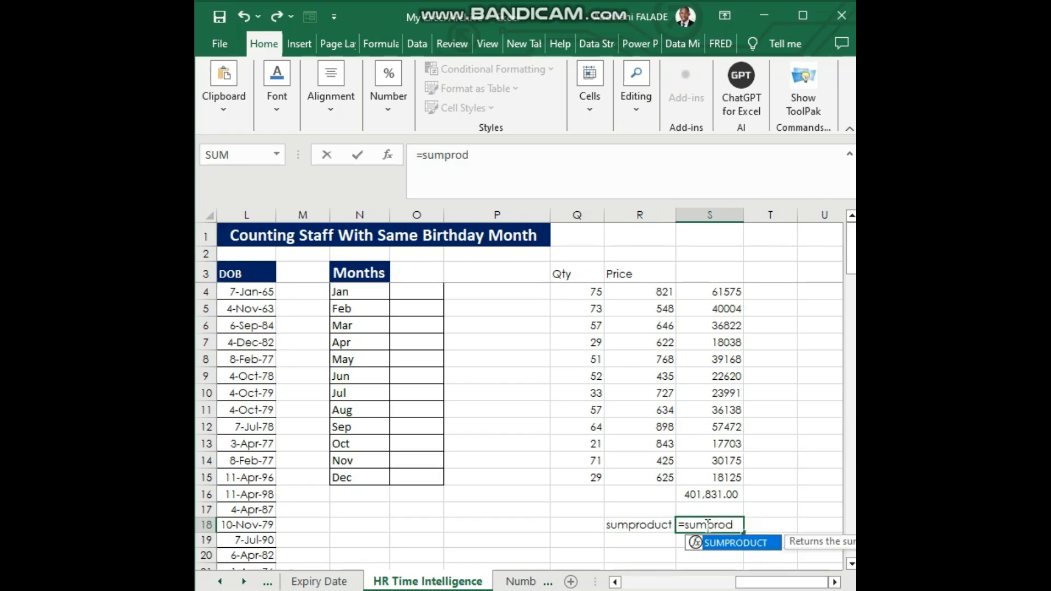
pyautogui.doubleClick(733, 545)
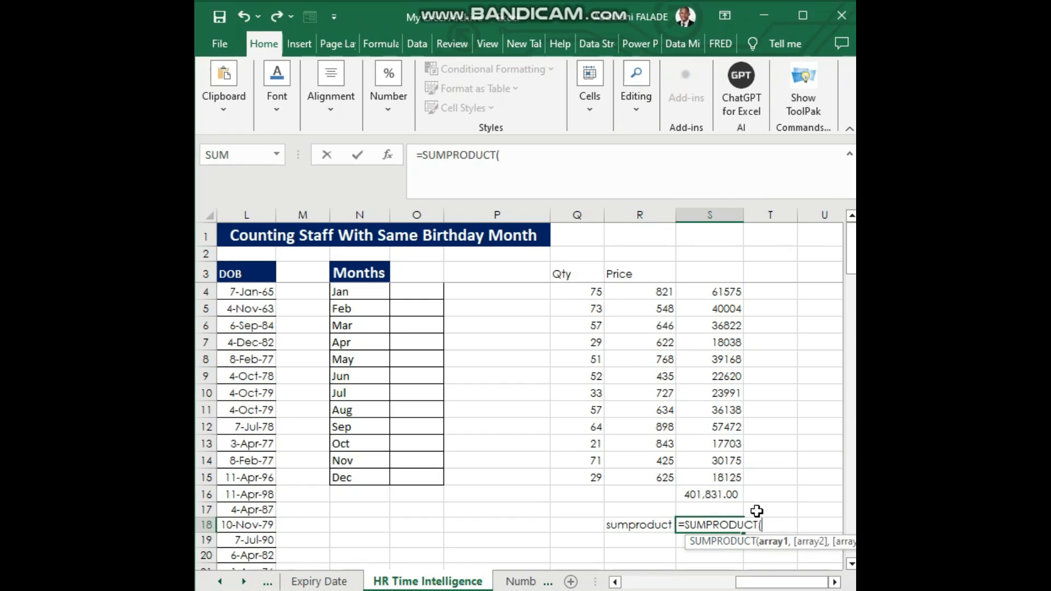
pyautogui.click(585, 290)
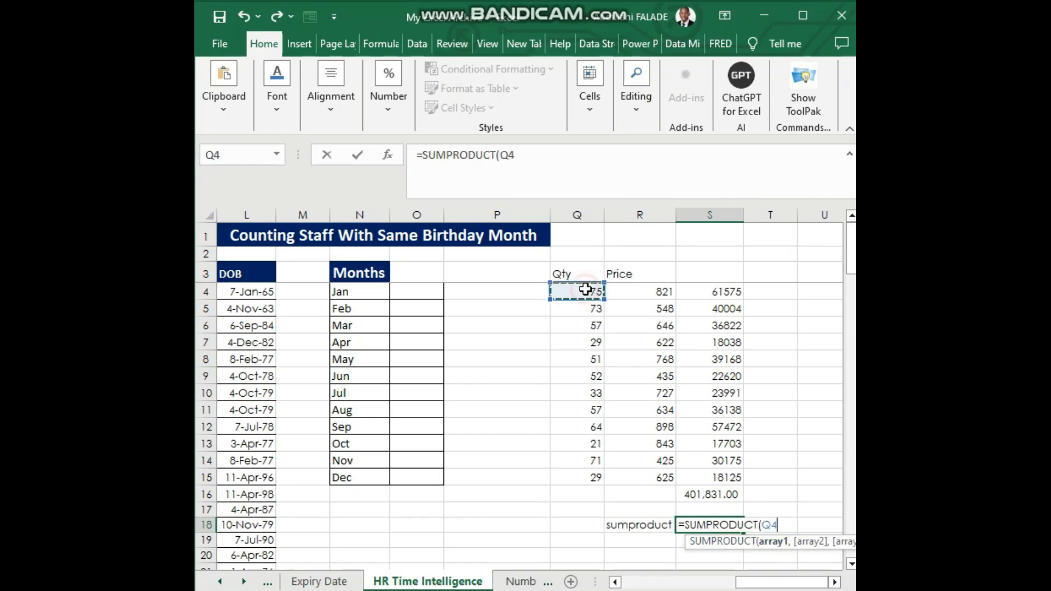
pyautogui.moveTo(586, 290); pyautogui.dragTo(596, 474)
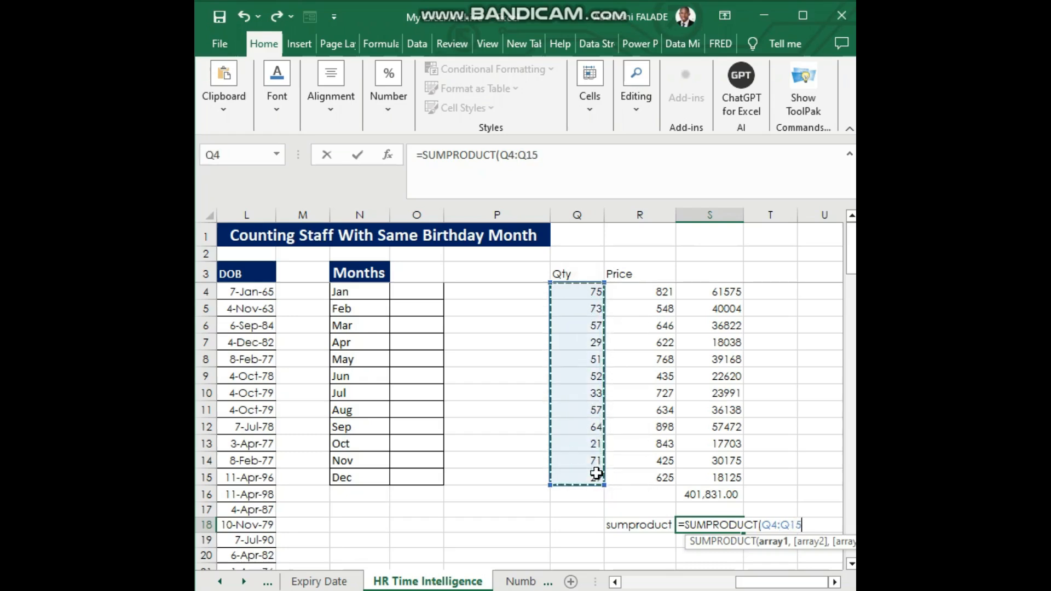
pyautogui.write(',')
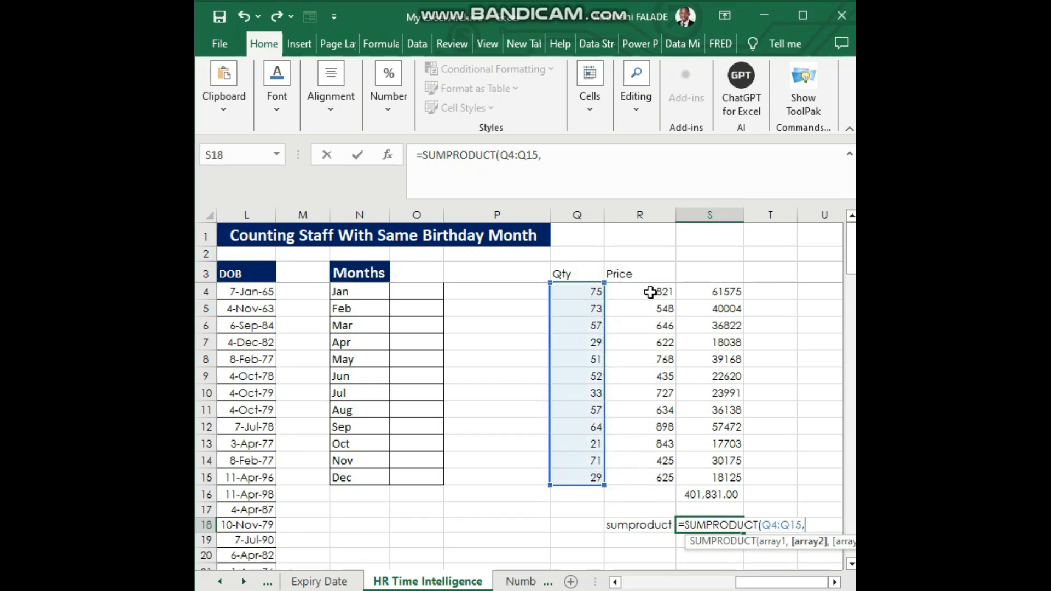
pyautogui.moveTo(647, 290); pyautogui.dragTo(647, 479)
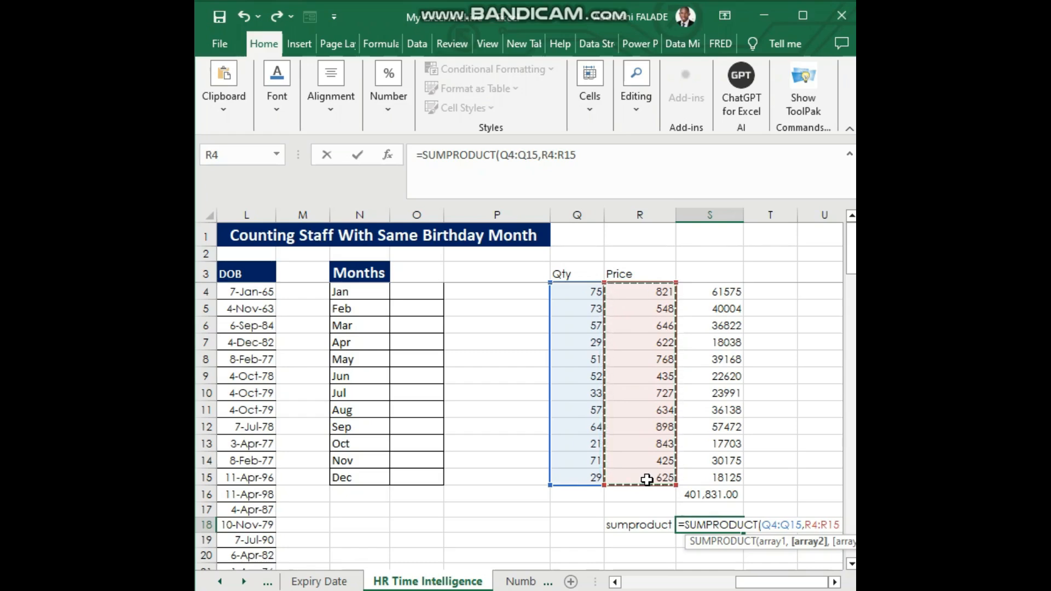
pyautogui.press('Return')
# Format the SUMPRODUCT result in S18 with the comma number style
pyautogui.click(722, 524)
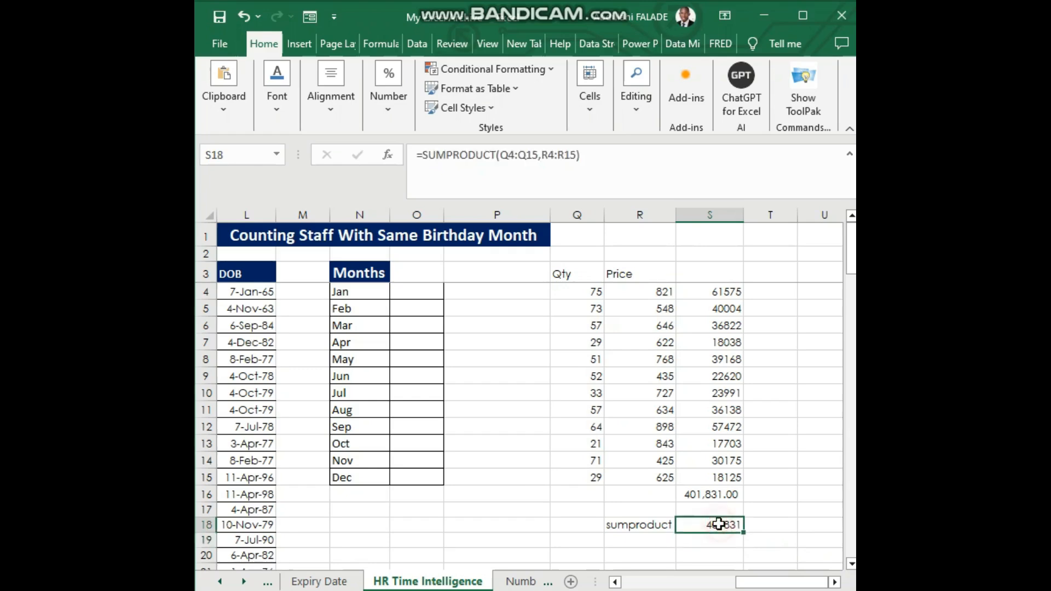
pyautogui.click(388, 104)
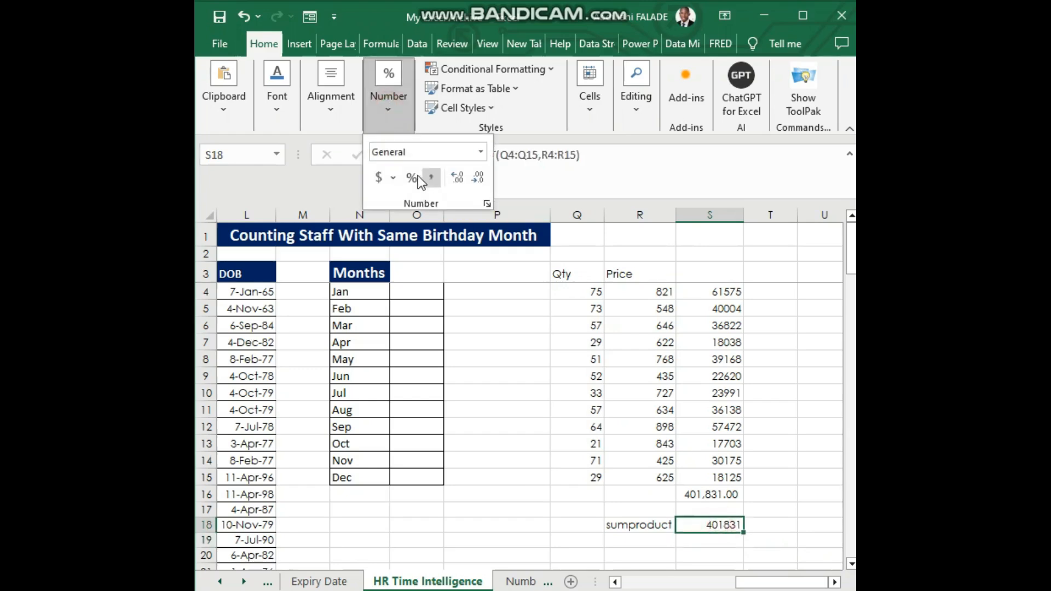
pyautogui.click(433, 175)
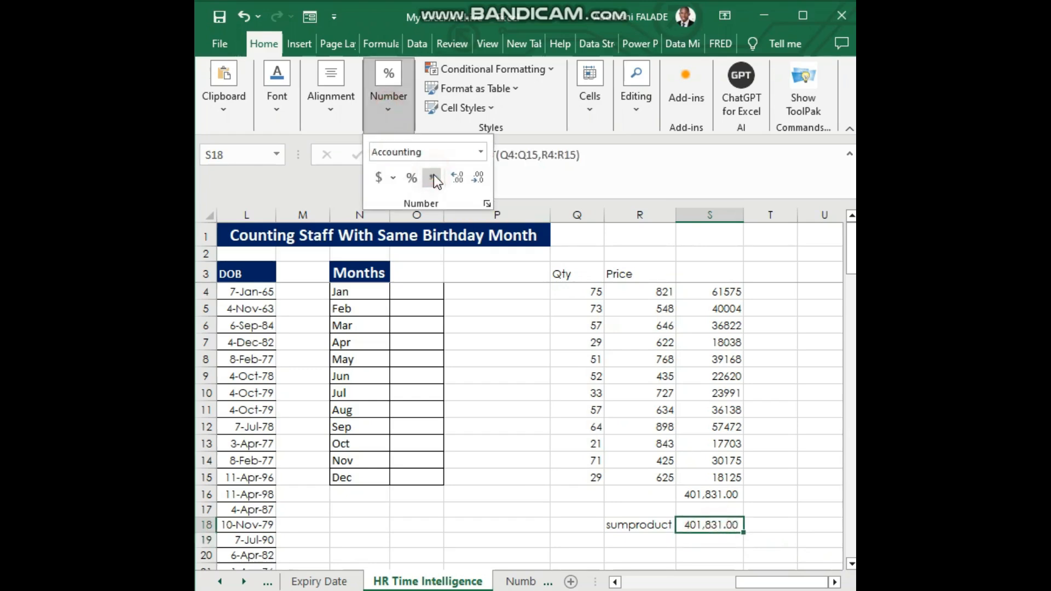
pyautogui.click(698, 480)
# Make the totals in S16 and S18 bold
pyautogui.click(700, 492)
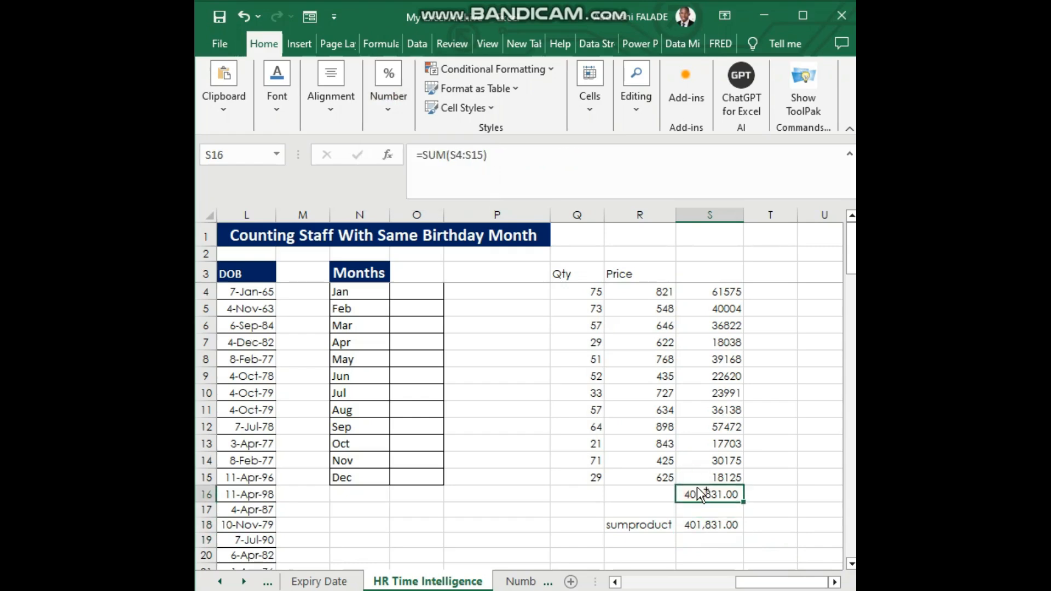
pyautogui.hotkey('ctrl', 'b')
pyautogui.click(708, 527)
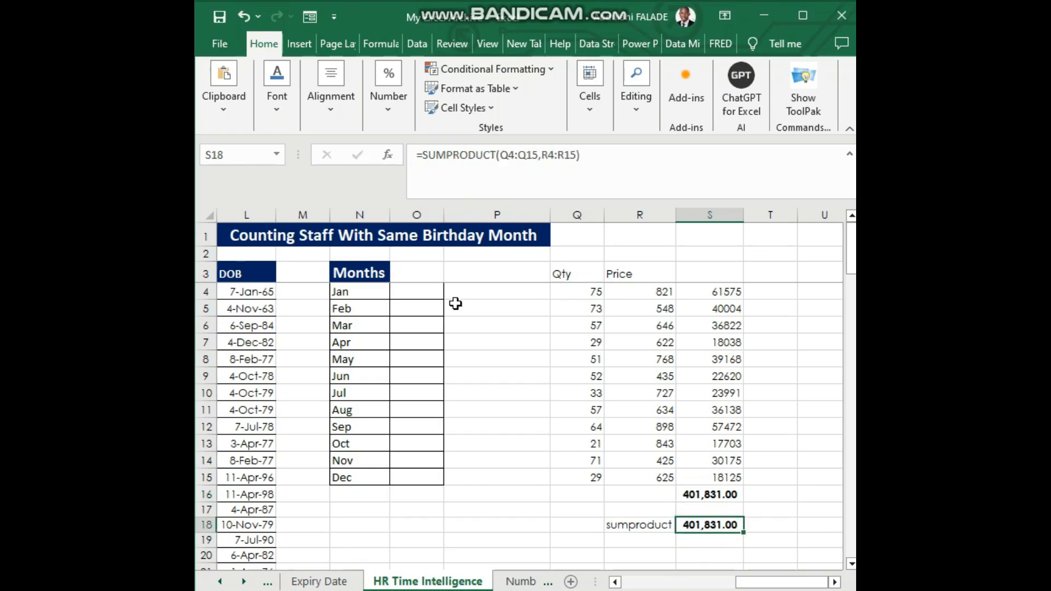
# Give the SUMPRODUCT result in S18 a dark blue fill and white font colour
pyautogui.click(278, 105)
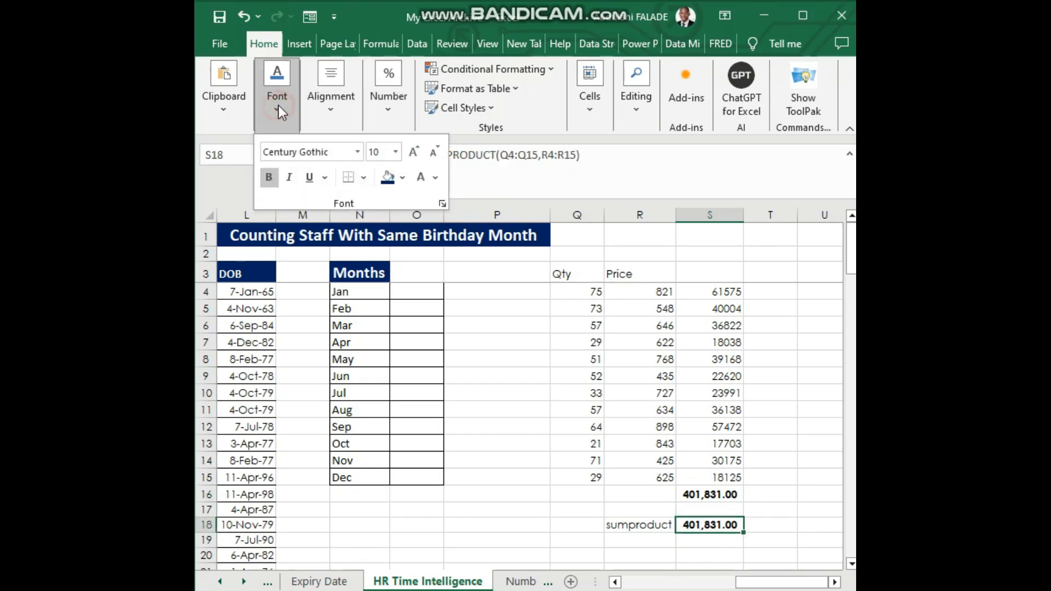
pyautogui.click(388, 176)
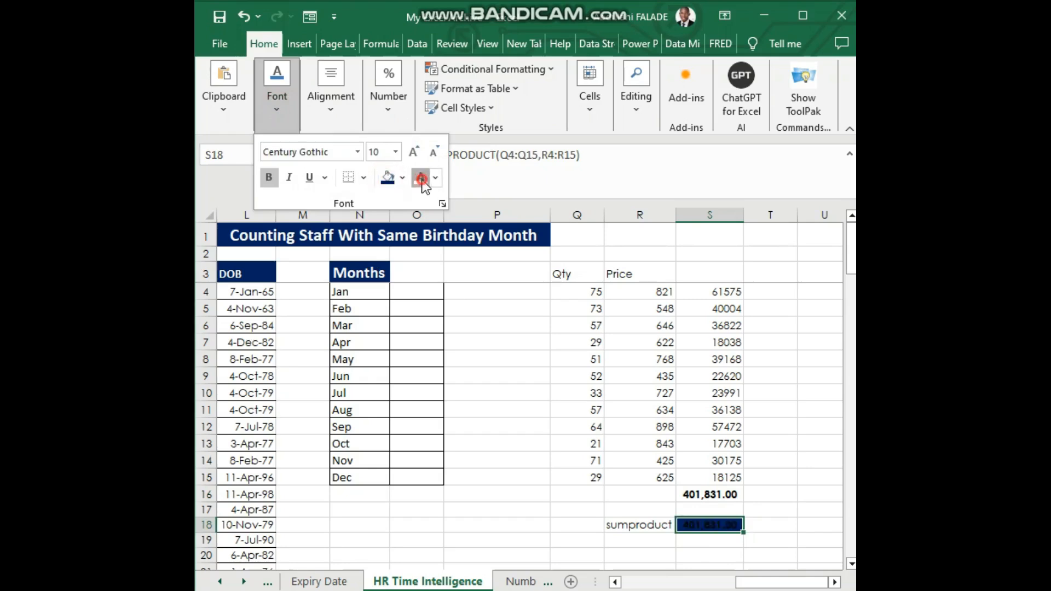
pyautogui.click(421, 177)
pyautogui.click(763, 491)
pyautogui.click(769, 494)
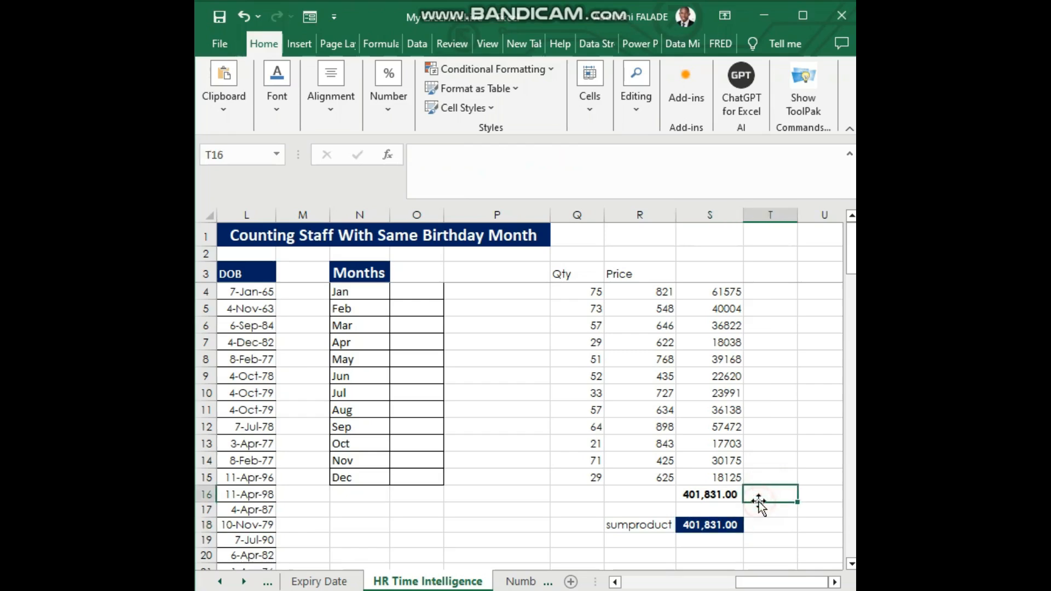
# Begin the January count formula in O4 with =SUMPRODUCT(--TEXT(
pyautogui.click(406, 292)
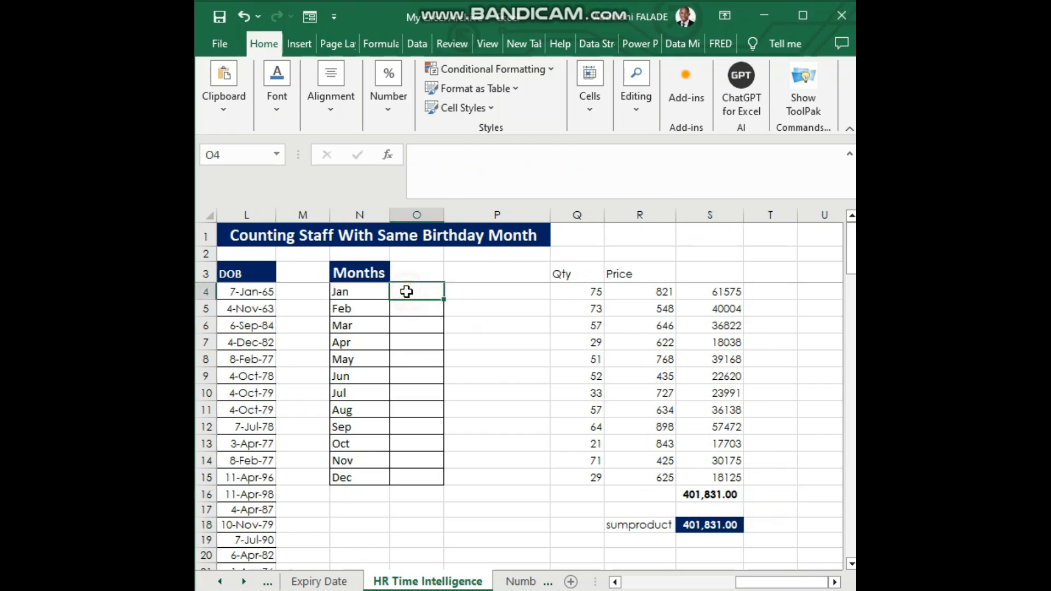
pyautogui.write('=s')
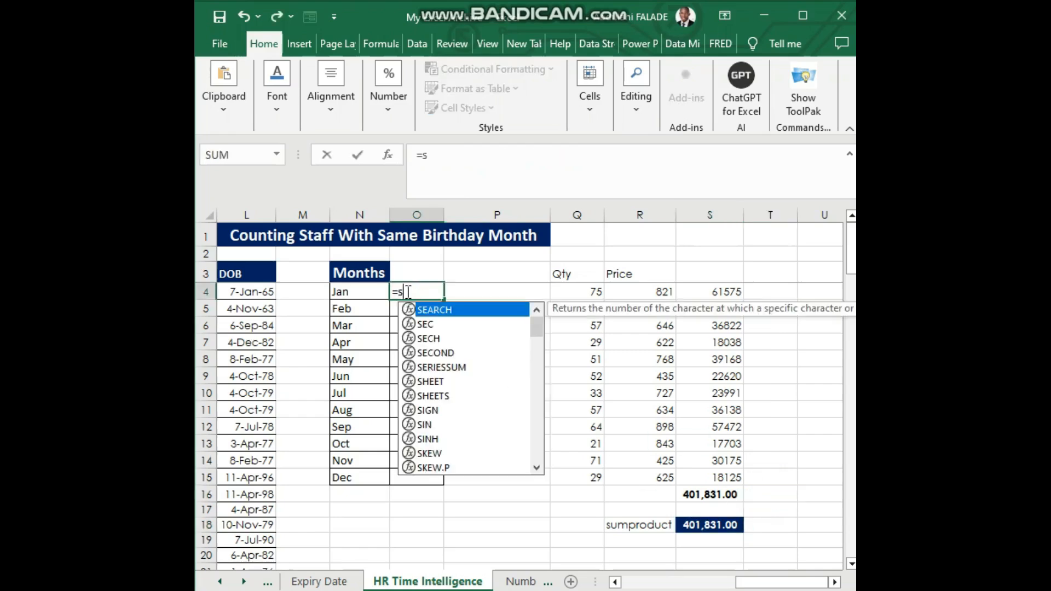
pyautogui.write('umproduct')
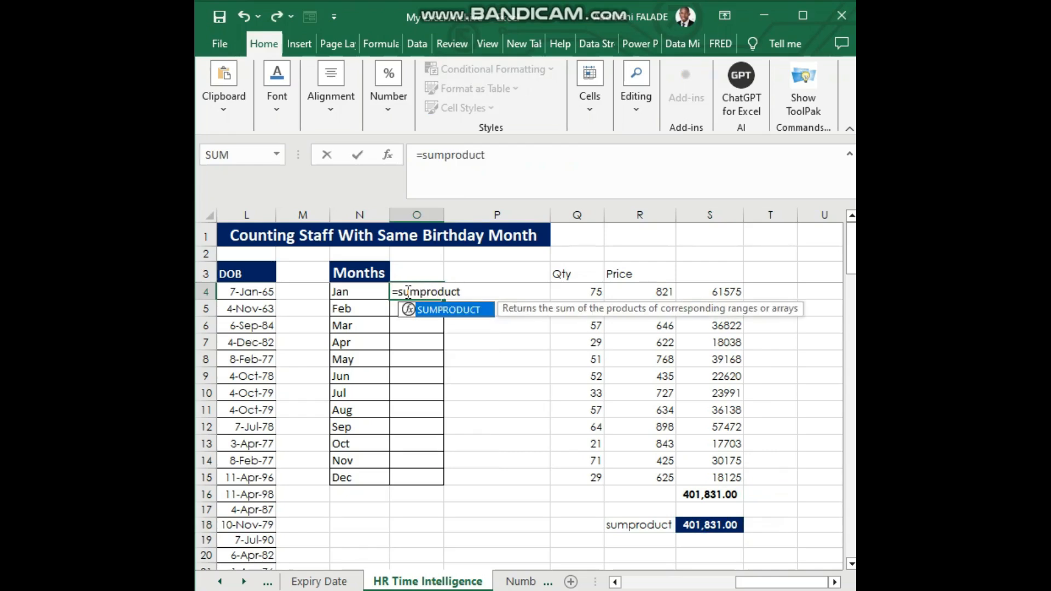
pyautogui.doubleClick(447, 308)
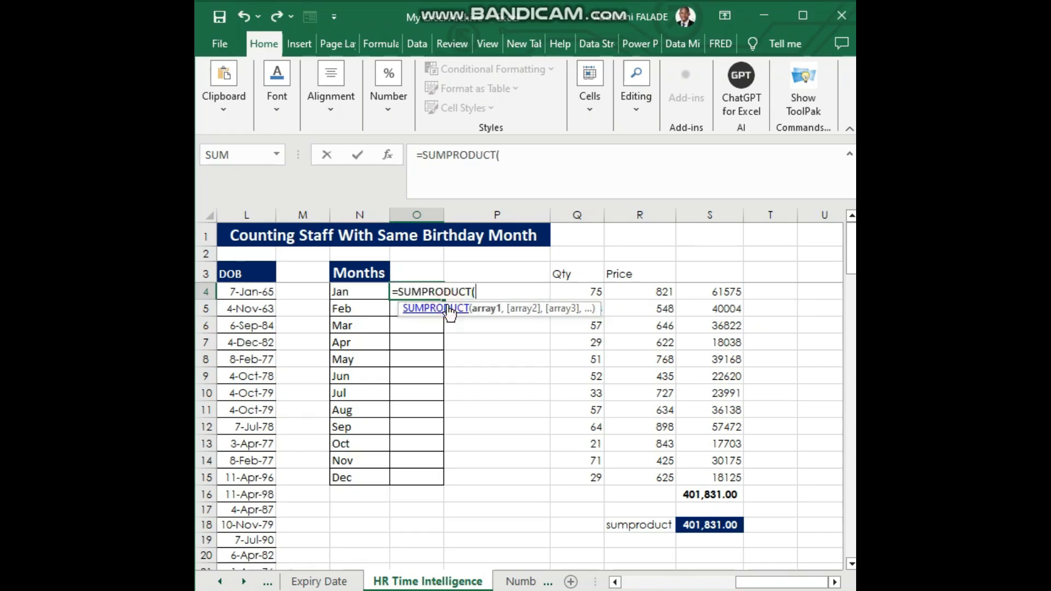
pyautogui.write('--text')
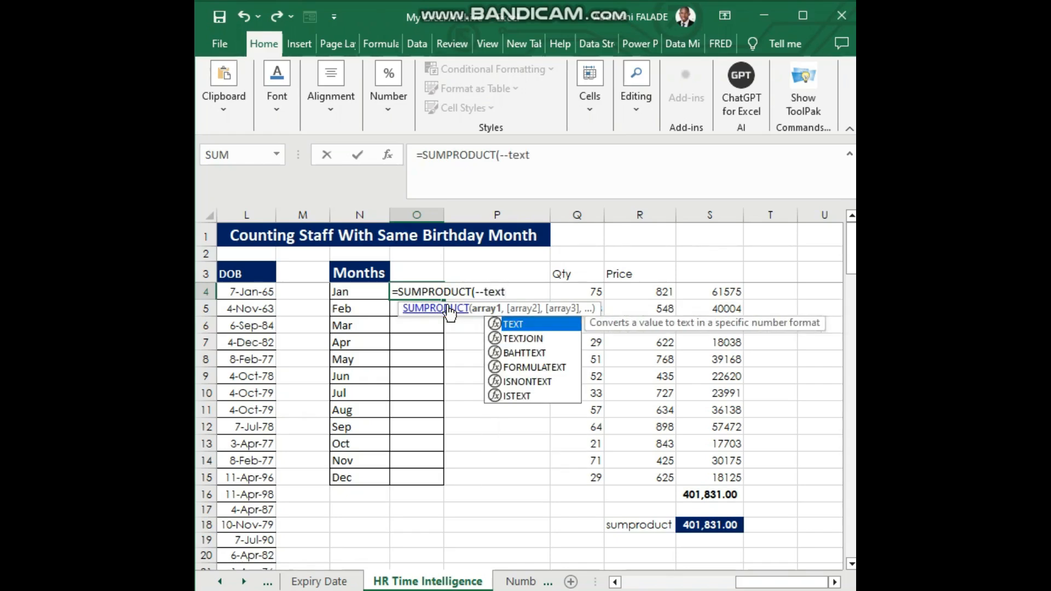
pyautogui.doubleClick(514, 324)
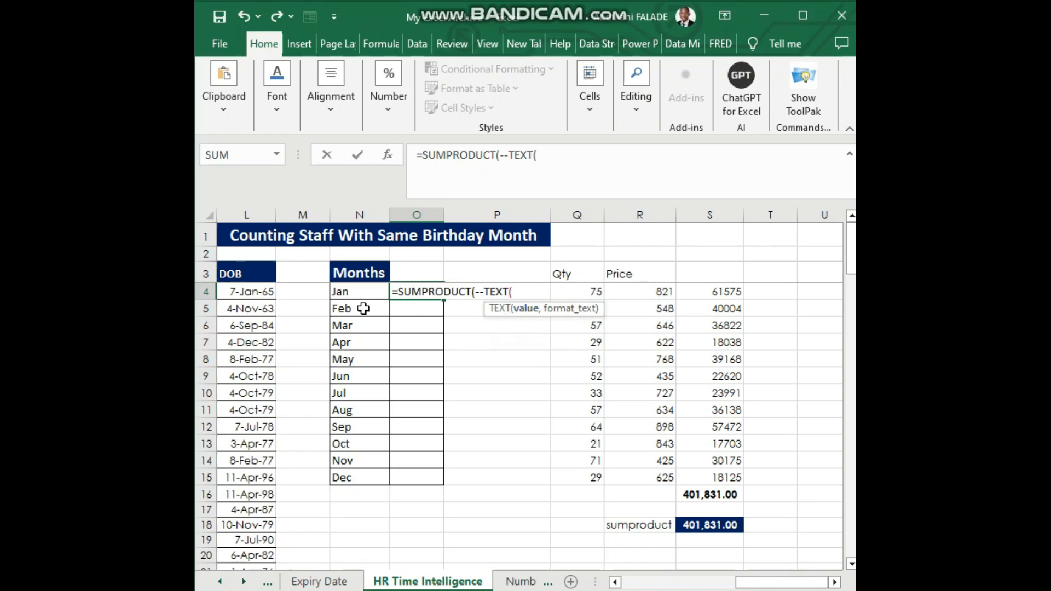
# Complete the TEXT function in O4 with the absolute DOB range $L$4:$L$118 and the format "mmm"
pyautogui.click(248, 292)
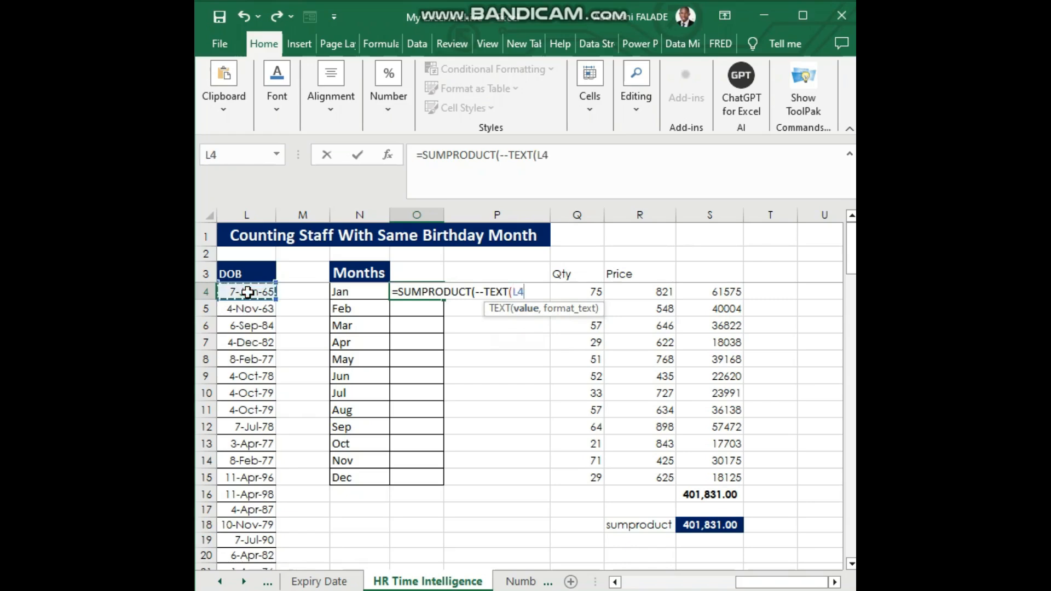
pyautogui.hotkey('ctrl', 'shift', 'Down')
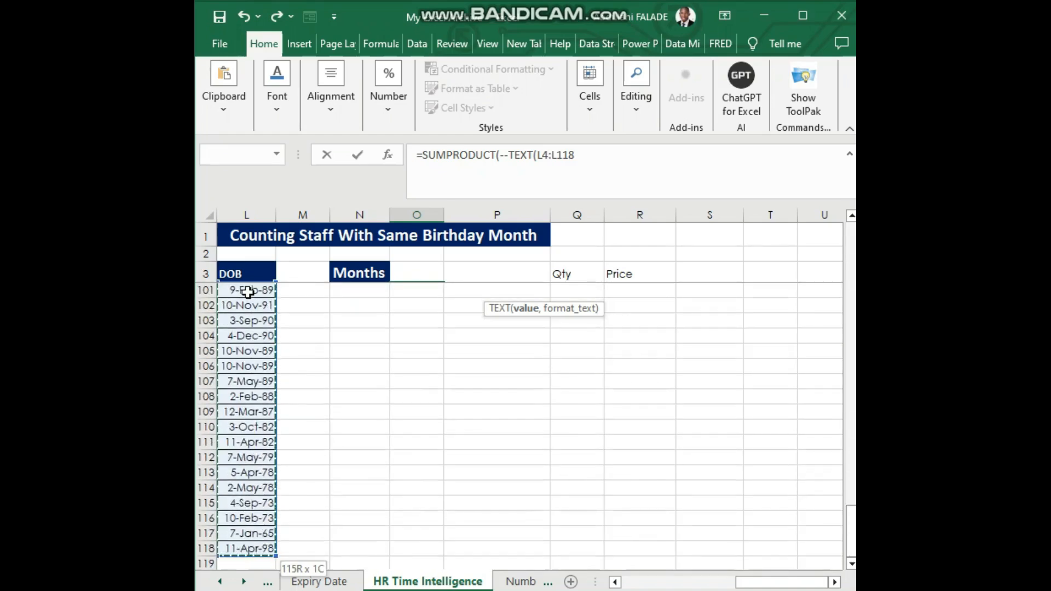
pyautogui.press('F4')
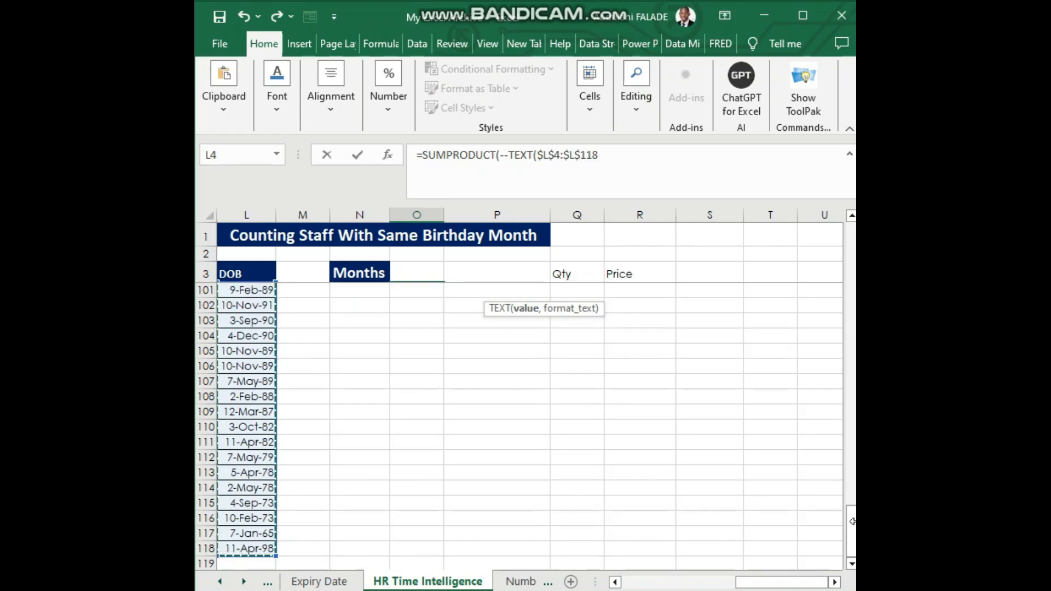
pyautogui.moveTo(852, 530); pyautogui.dragTo(852, 230)
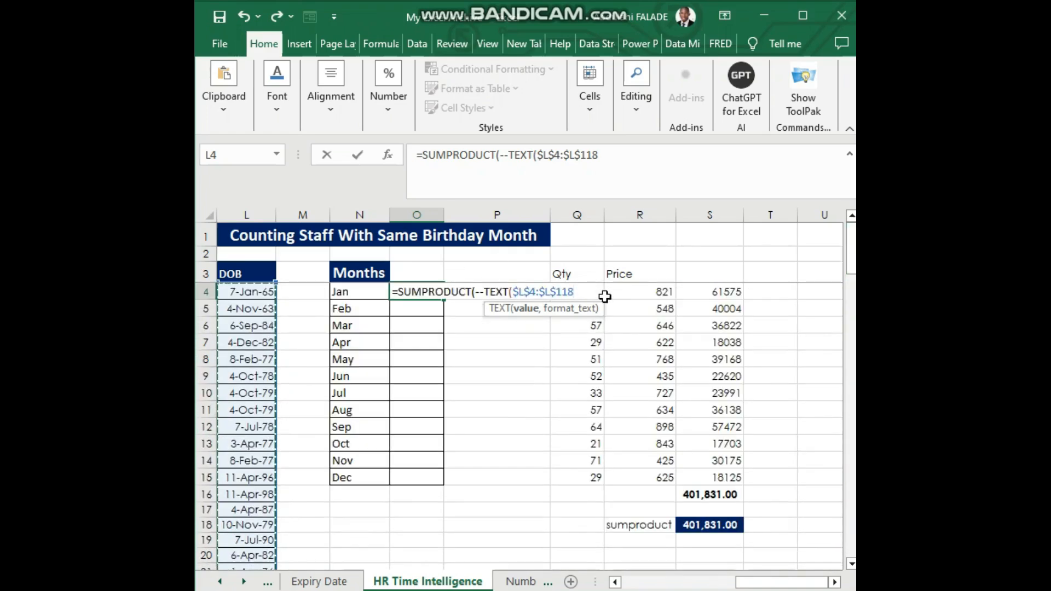
pyautogui.write(',')
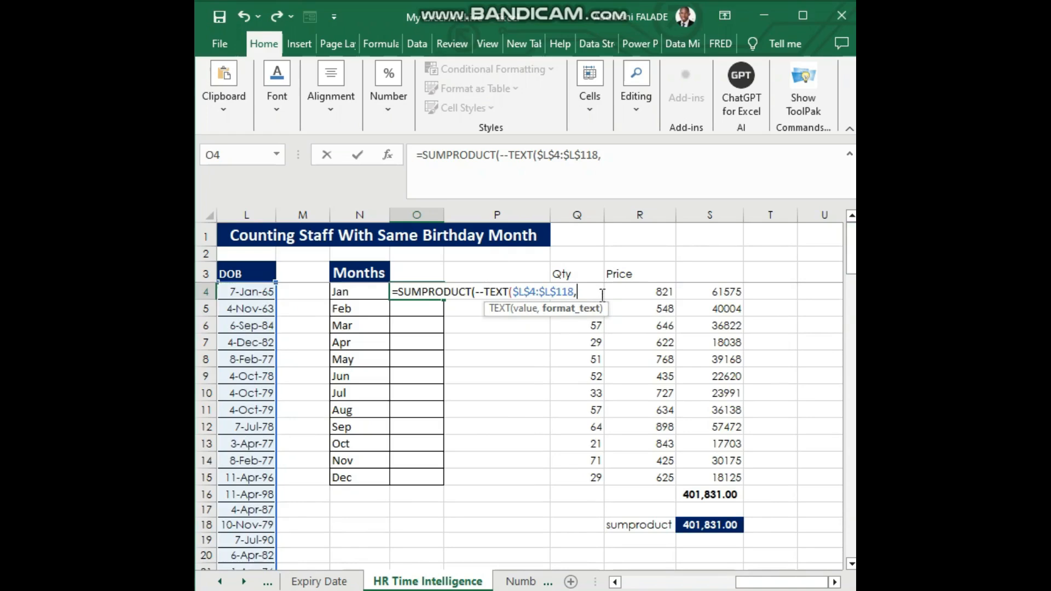
pyautogui.write('"mmm')
pyautogui.write(')')
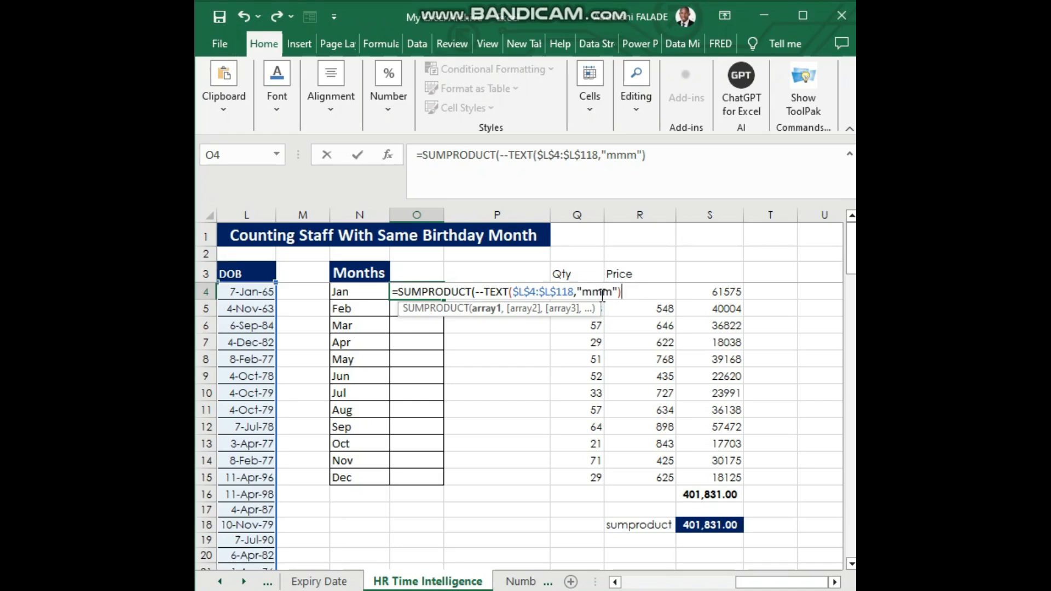
# Enclose the TEXT function in a comparison with N4 and enter the formula as =SUMPRODUCT(--(TEXT($L$4:$L$118,"mmm")=N4))
pyautogui.click(486, 290)
pyautogui.write('(')
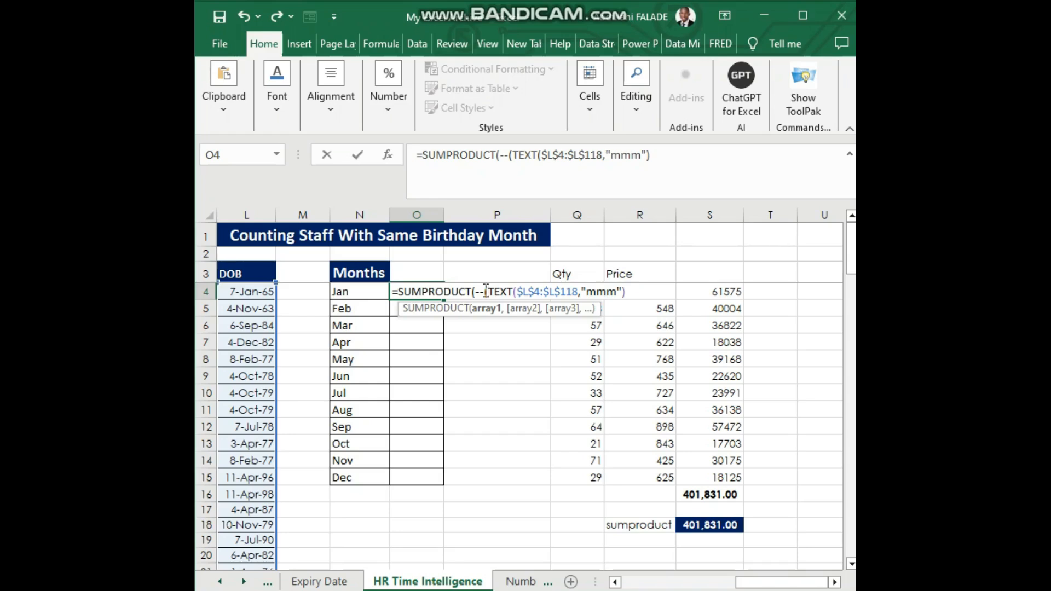
pyautogui.click(629, 292)
pyautogui.write('=')
pyautogui.click(363, 293)
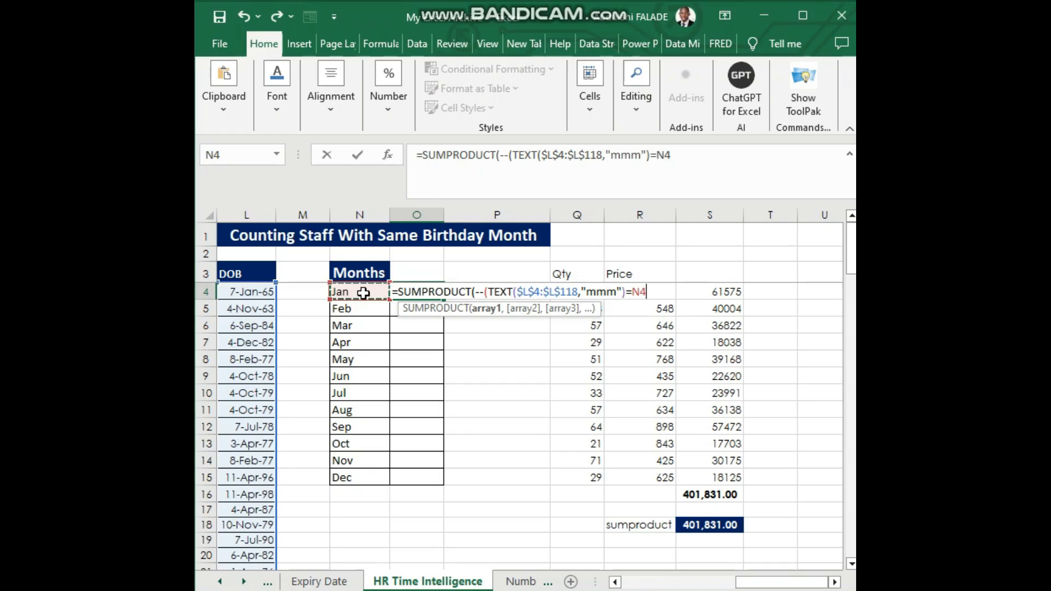
pyautogui.write('))')
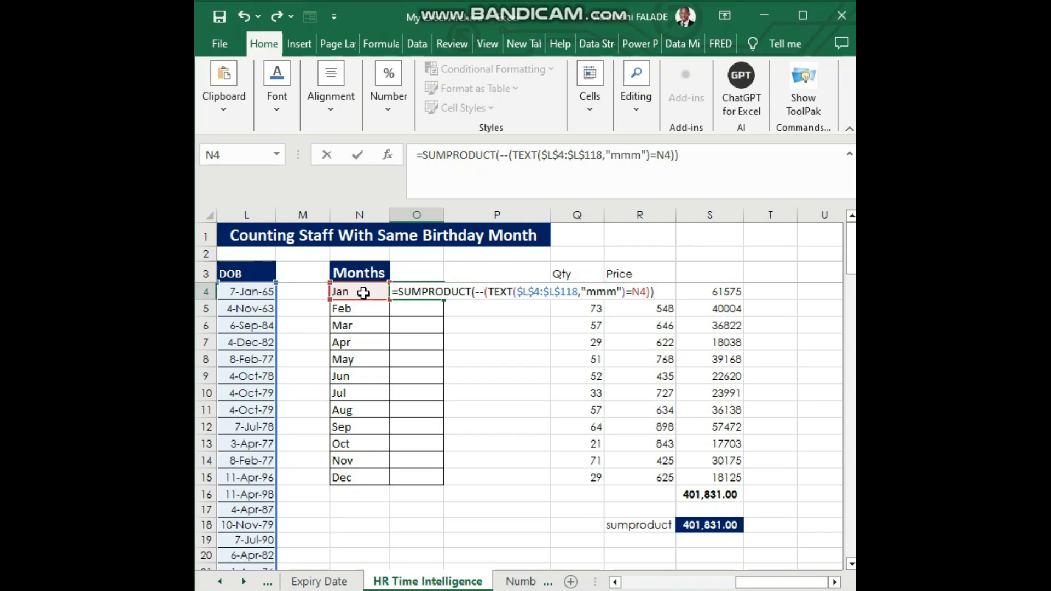
pyautogui.press('Return')
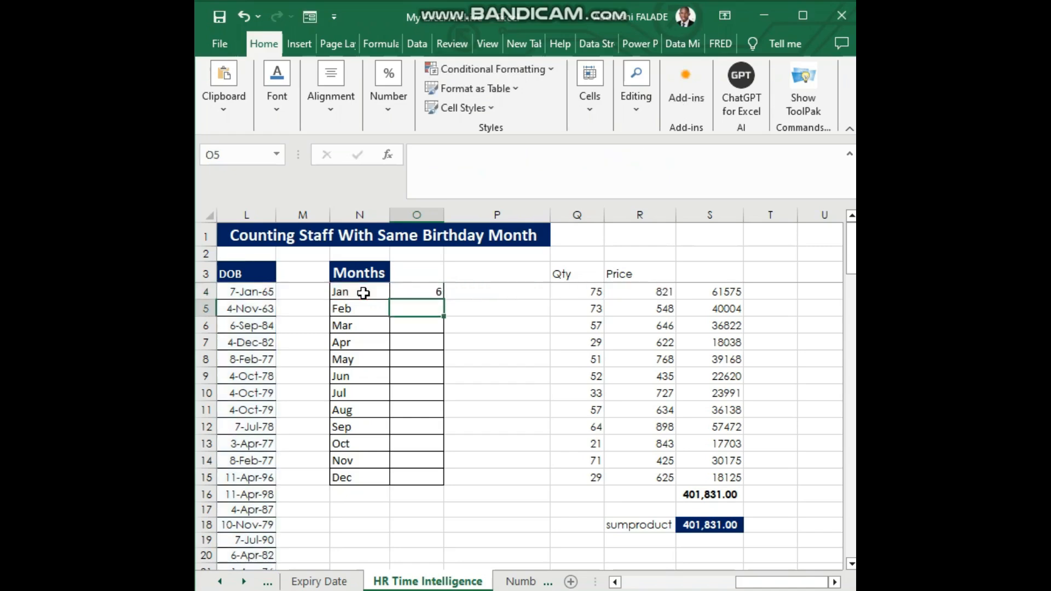
# Fill the birthday count formula from O4 down to O15 for all twelve months
pyautogui.click(415, 289)
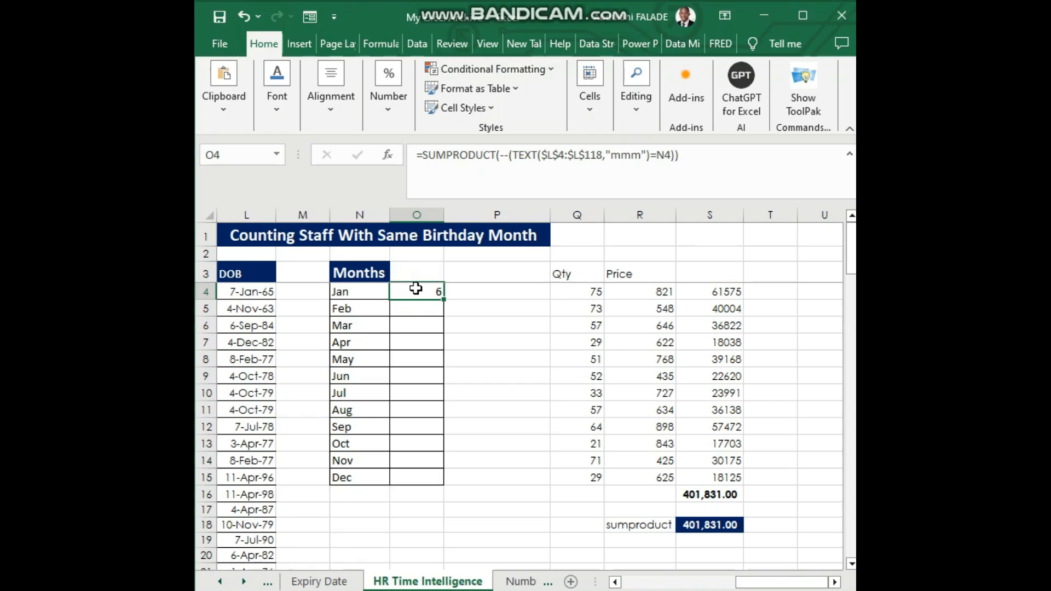
pyautogui.doubleClick(443, 300)
pyautogui.moveTo(442, 299); pyautogui.dragTo(437, 480)
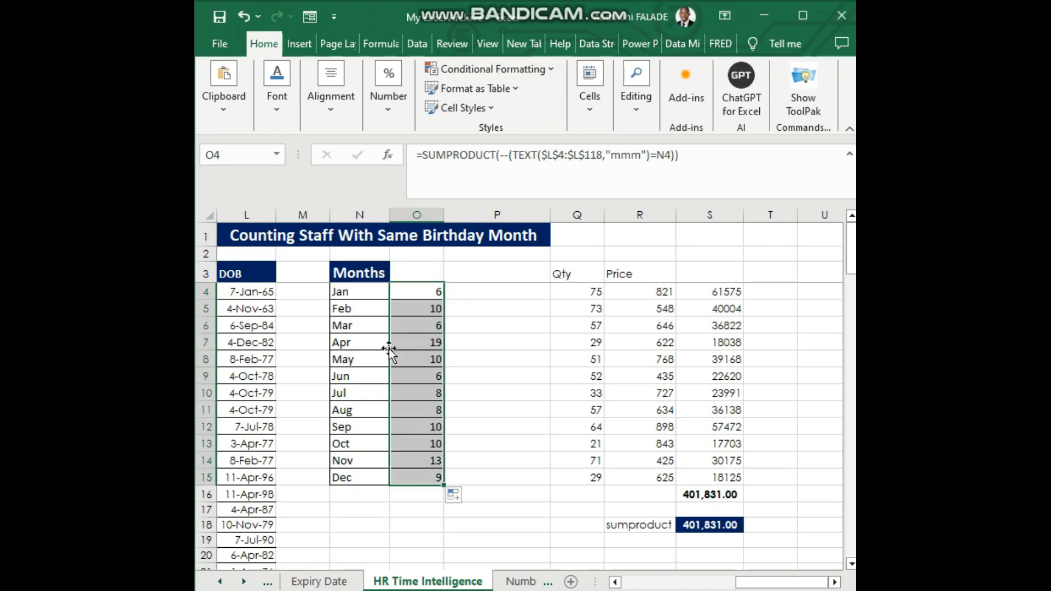